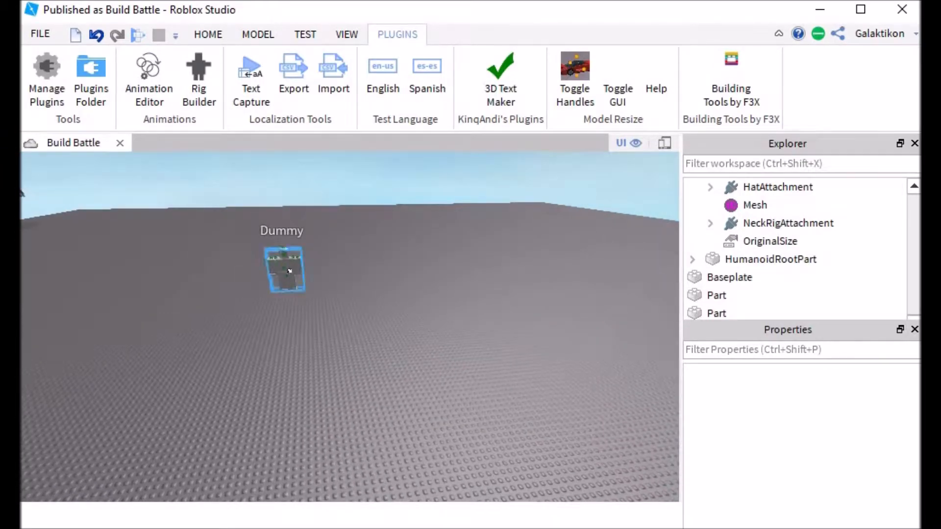
Step: Select the Dummy rig and reposition it over the baseplate with the Move tool
click(287, 267)
key(f)
click(208, 34)
click(195, 78)
drag(405, 164, 426, 380)
key(a)
right_drag(425, 380, 424, 380)
click(501, 384)
right_drag(501, 384, 501, 385)
key(w)
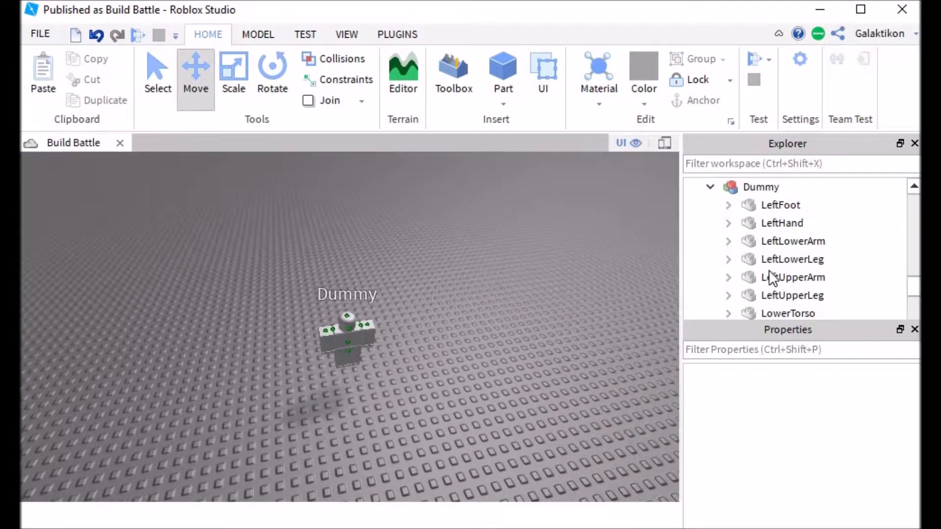
Step: Select all of the Dummy's child objects, from LeftFoot through HumanoidRootPart
click(746, 210)
scroll(751, 211, down, 3)
scroll(764, 236, down, 2)
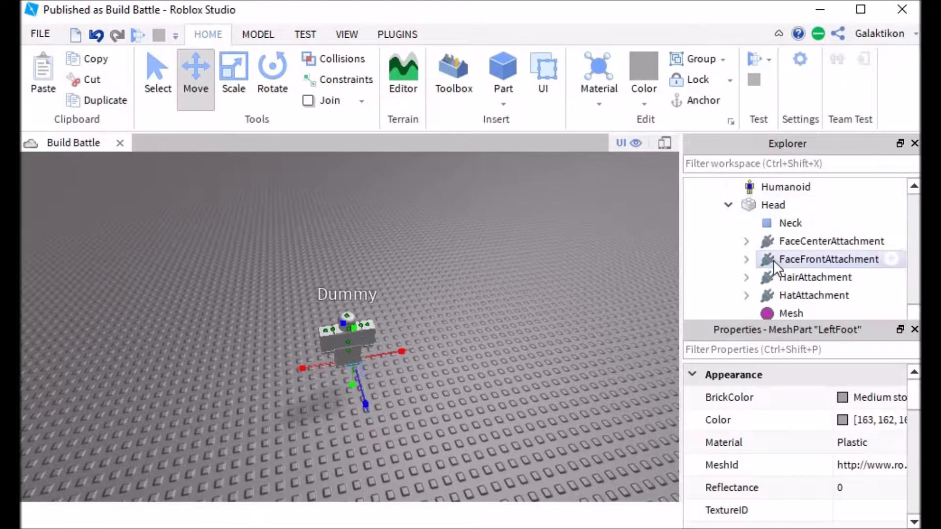
scroll(755, 262, up, 1)
click(728, 256)
scroll(773, 228, down, 2)
scroll(764, 254, up, 2)
shift+click(760, 277)
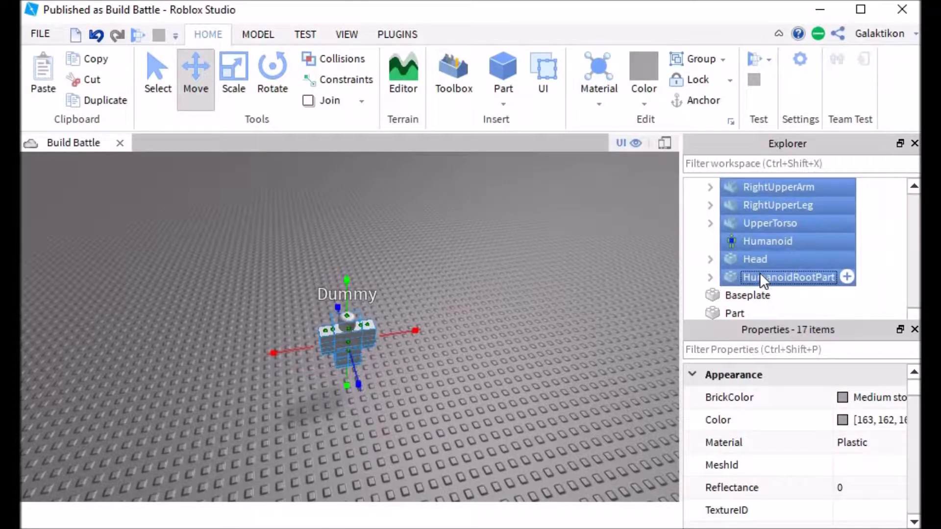
Step: Export the selected Dummy parts to the Downloads folder as an Object Model (*.obj) named tutorialModel
right_click(759, 276)
click(814, 322)
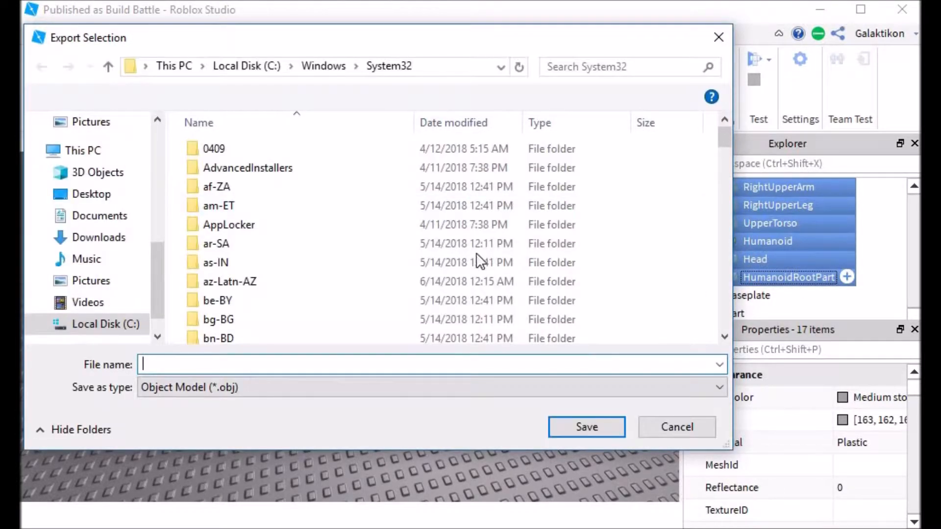
click(86, 239)
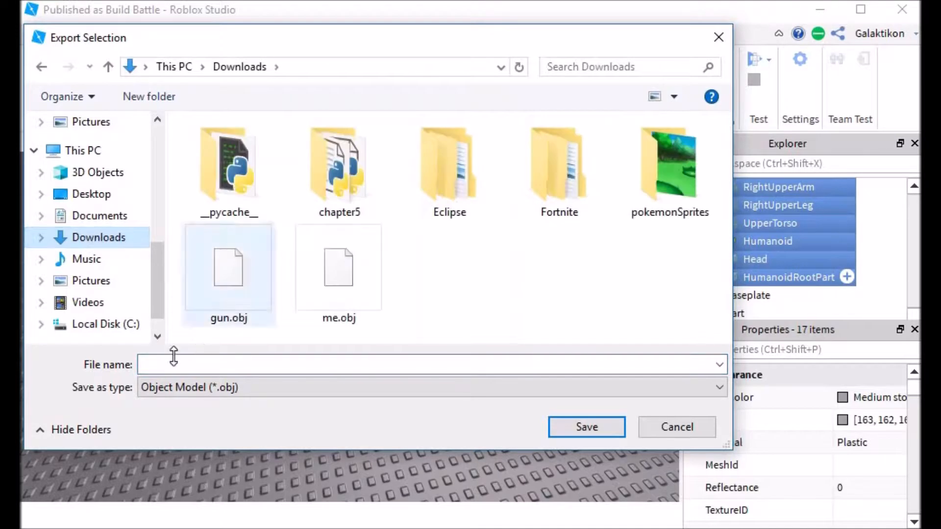
click(185, 366)
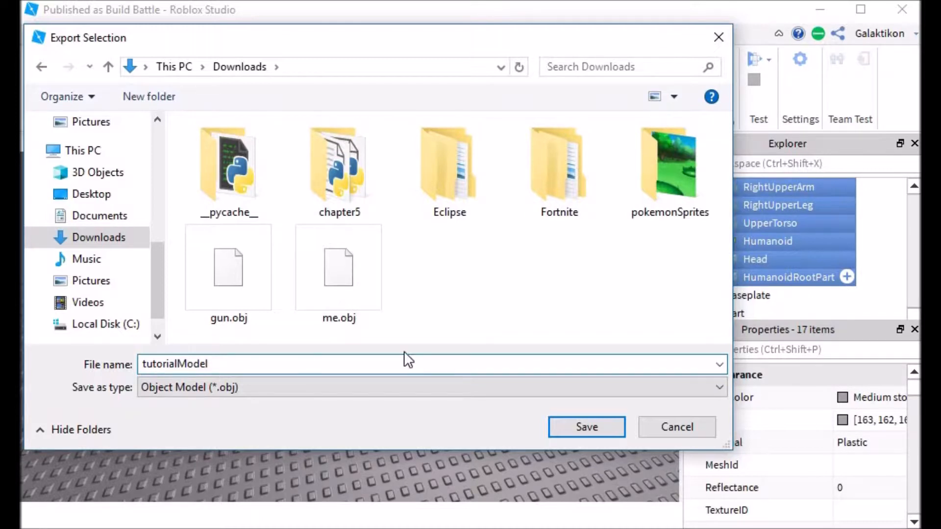
click(598, 428)
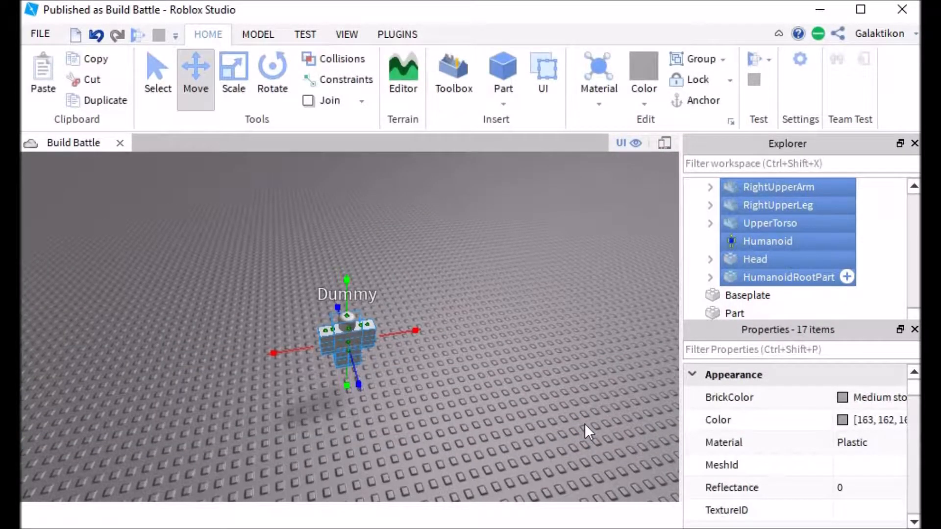
Step: Deselect the Dummy parts, close Roblox Studio and switch to Blender
click(537, 325)
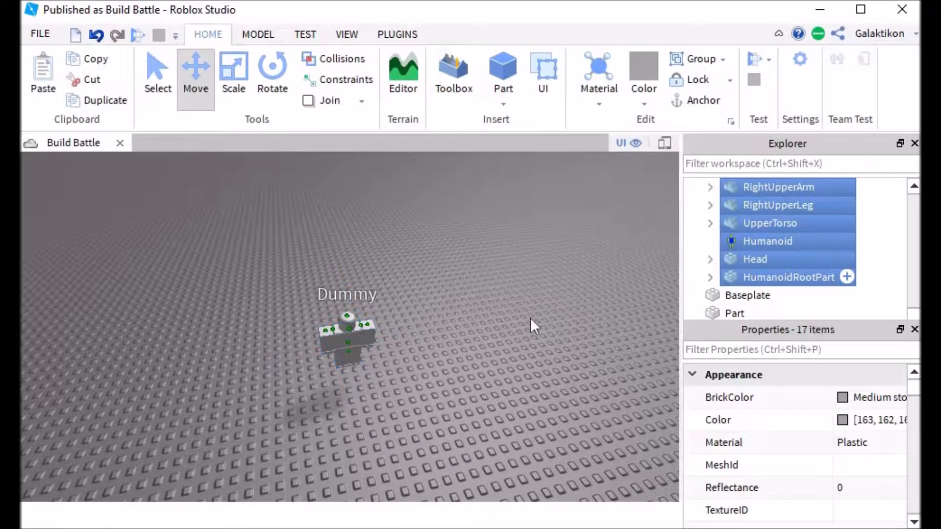
right_drag(529, 275, 507, 275)
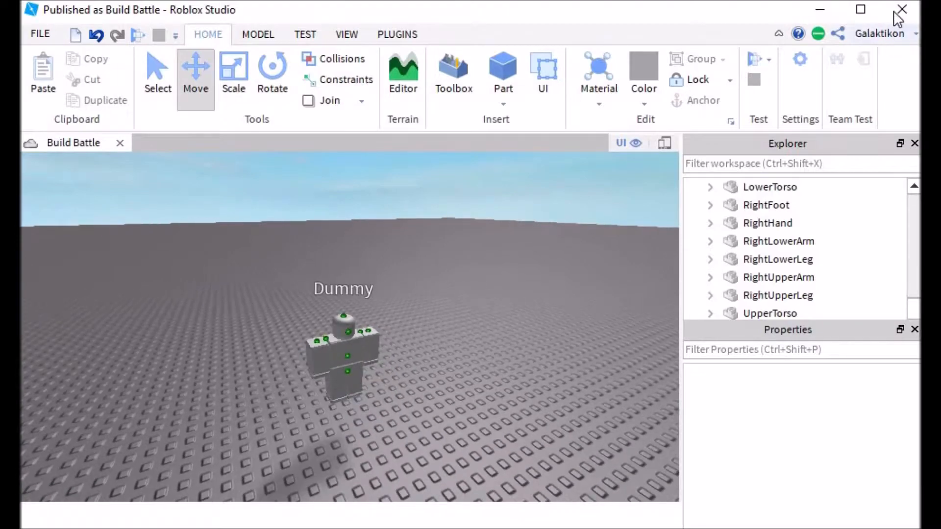
click(894, 10)
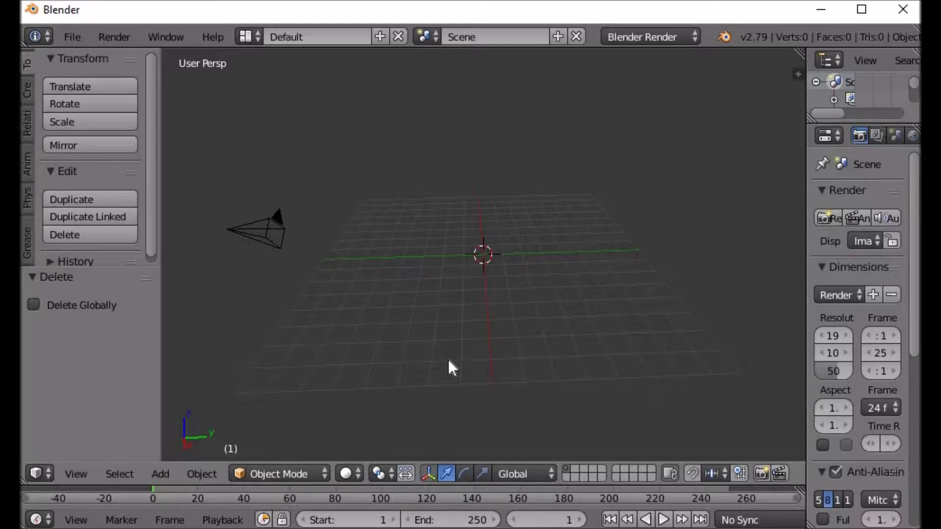
Step: Import tutorialModel.obj from the Downloads folder as a Wavefront (.obj) model
middle_drag(510, 316, 448, 333)
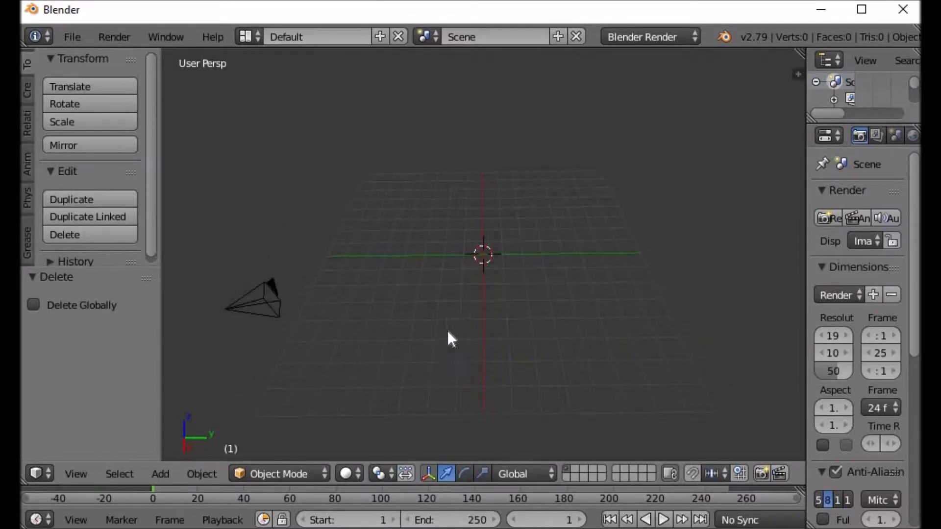
click(72, 37)
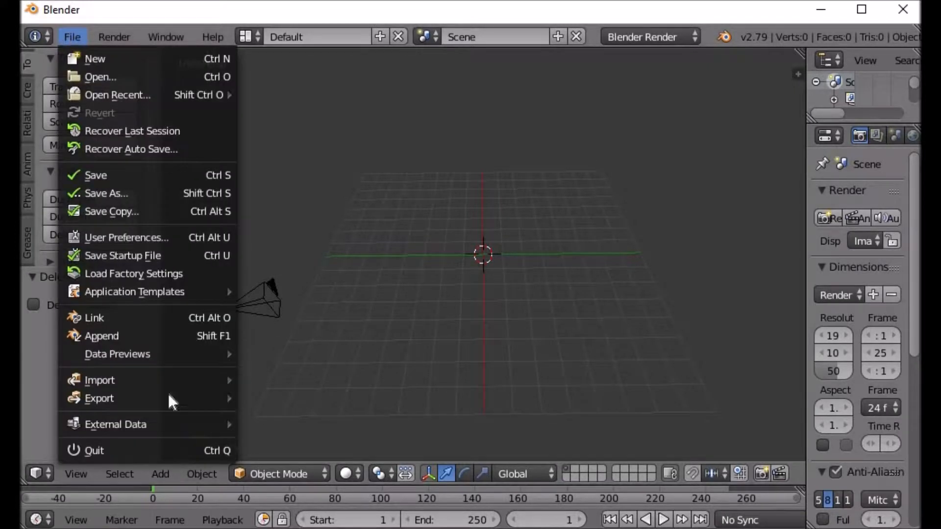
mouse_move(170, 399)
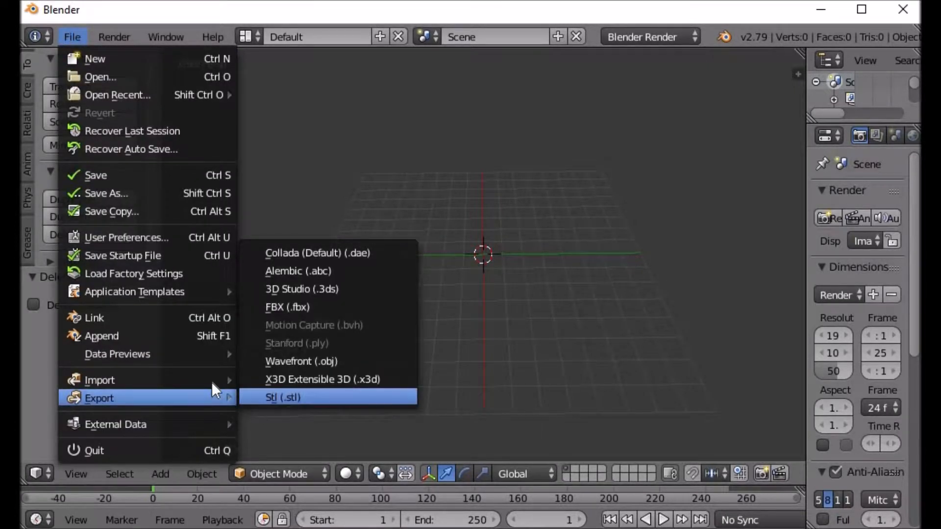
mouse_move(211, 379)
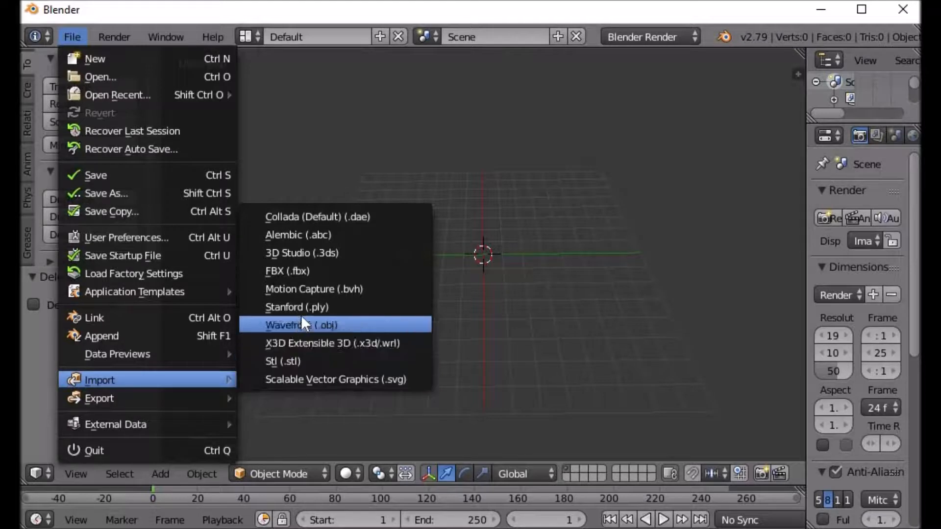
click(337, 328)
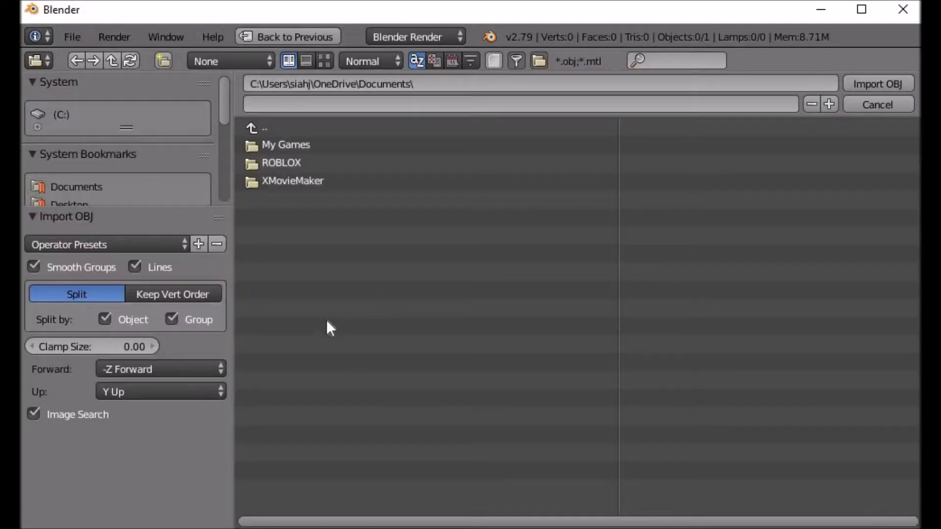
click(251, 127)
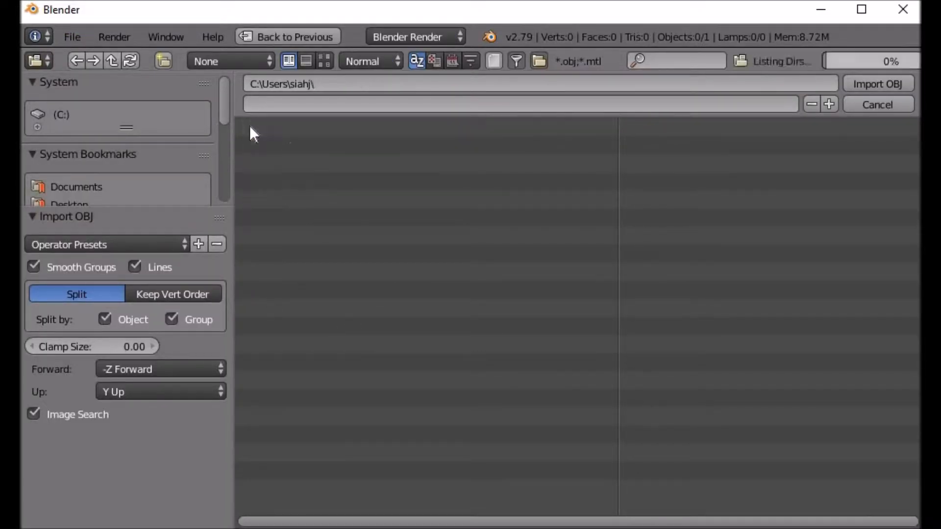
click(250, 127)
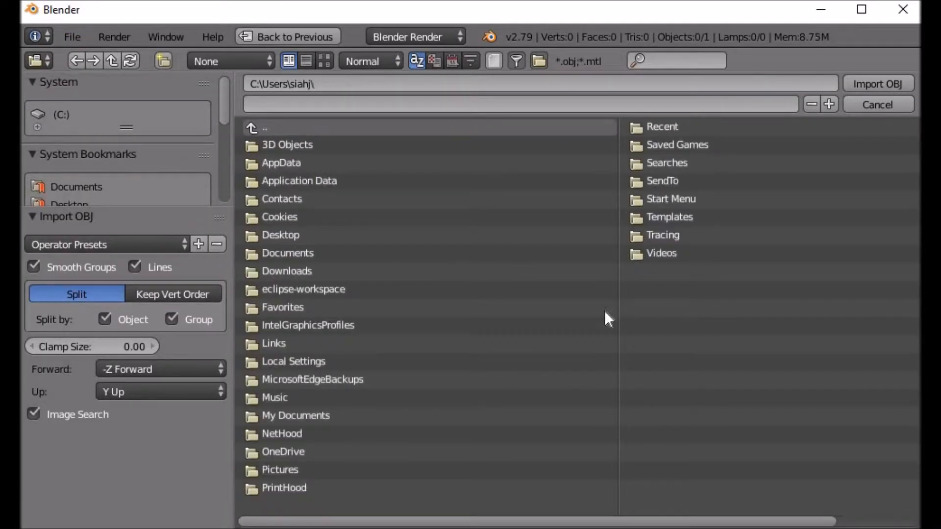
click(325, 271)
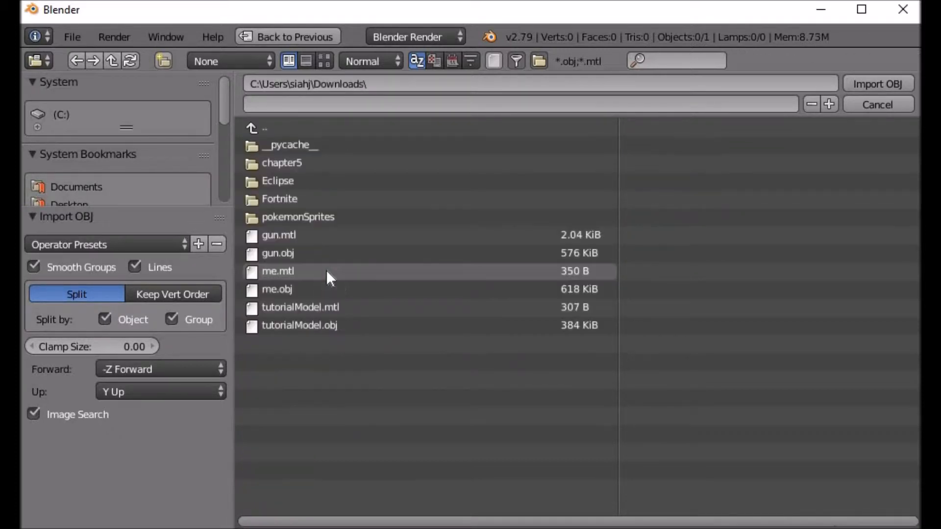
click(336, 322)
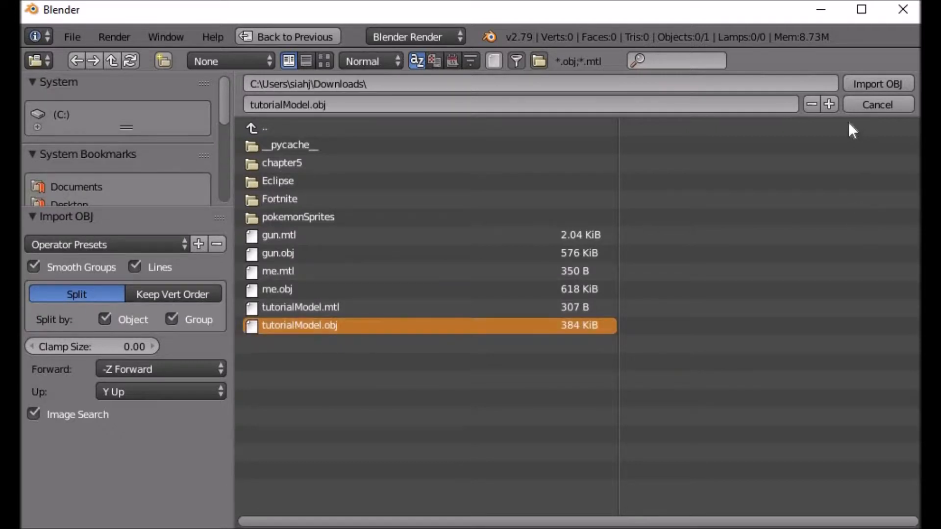
click(871, 84)
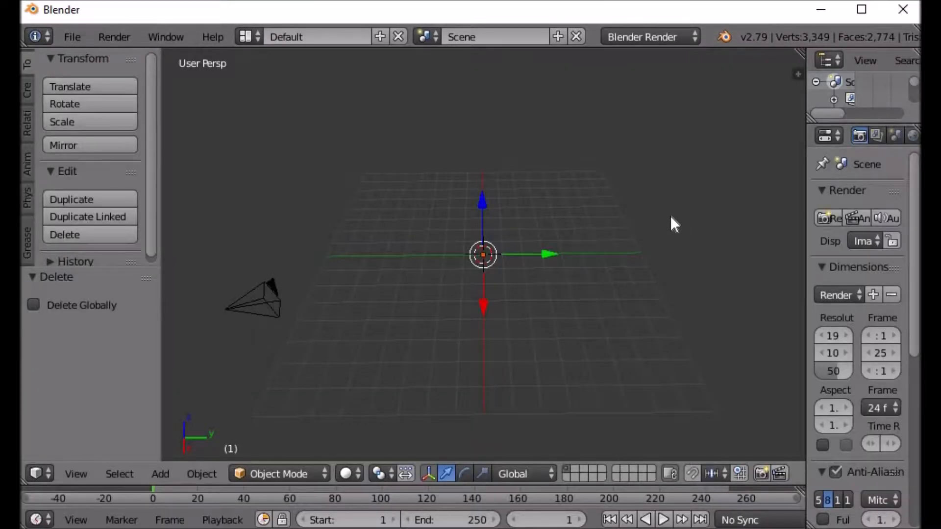
Step: Examine the imported character from several sides and select one of its upper arm pieces
middle_drag(540, 279, 344, 226)
drag(417, 263, 604, 287)
middle_drag(604, 287, 399, 187)
drag(423, 186, 681, 206)
middle_drag(681, 206, 368, 116)
drag(367, 116, 406, 154)
middle_drag(406, 155, 534, 175)
key(a)
right_click(516, 171)
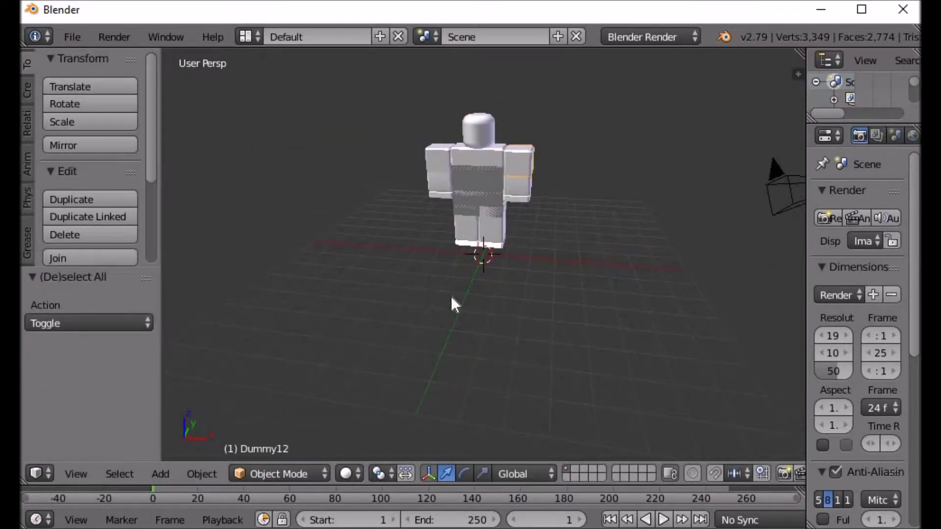
Step: Box-select all the character's parts and set their origins with Origin to Geometry
scroll(83, 212, down, 5)
middle_drag(458, 290, 498, 309)
key(a)
key(b)
drag(399, 107, 565, 280)
key(b)
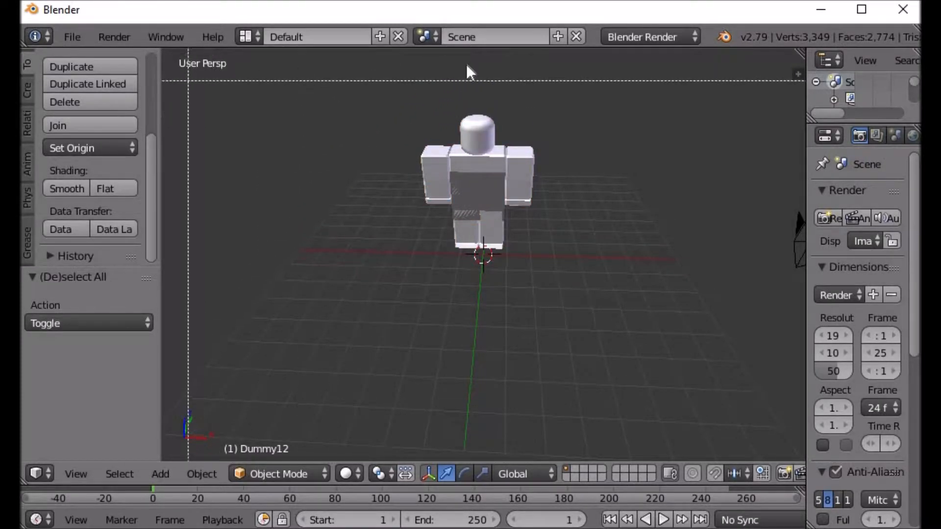
drag(384, 85, 576, 278)
middle_drag(639, 245, 98, 211)
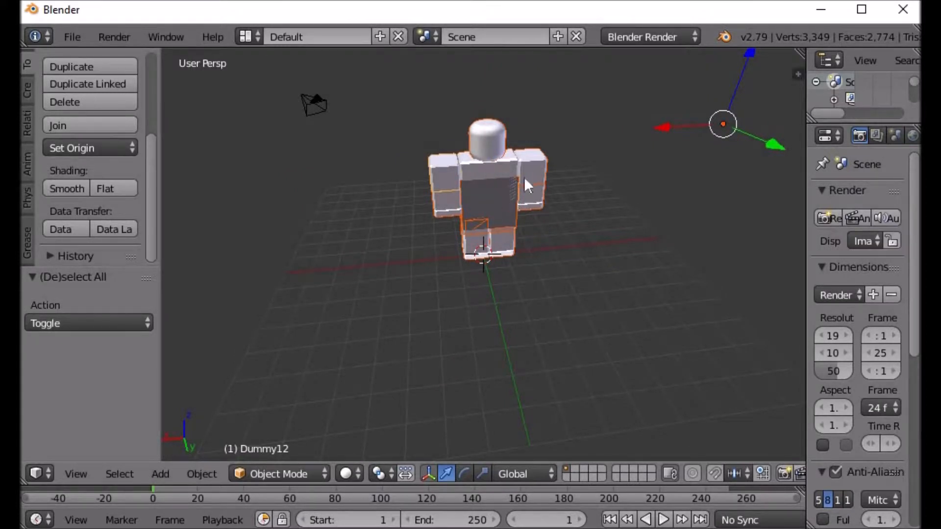
click(127, 144)
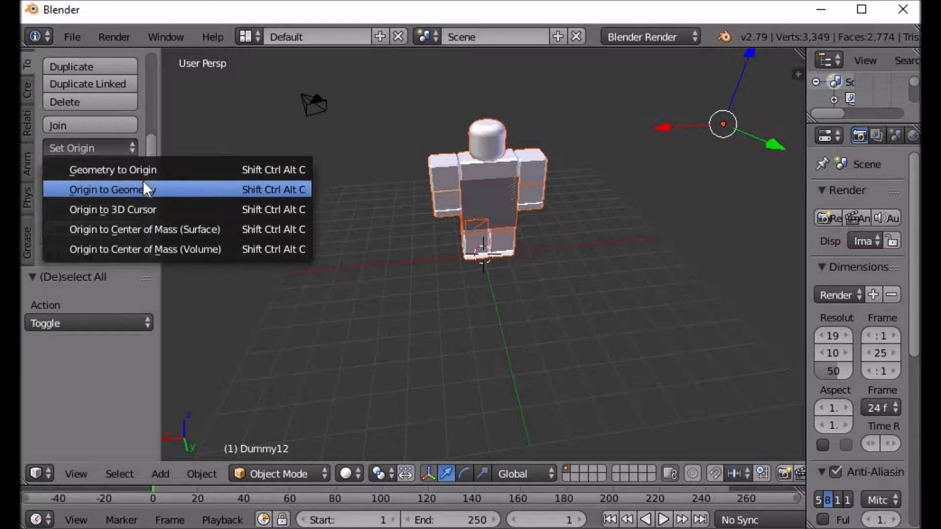
click(150, 193)
Step: Deselect everything and delete the box that overlaps the character's torso
key(a)
middle_drag(641, 224, 721, 187)
right_click(481, 208)
middle_drag(656, 235, 587, 225)
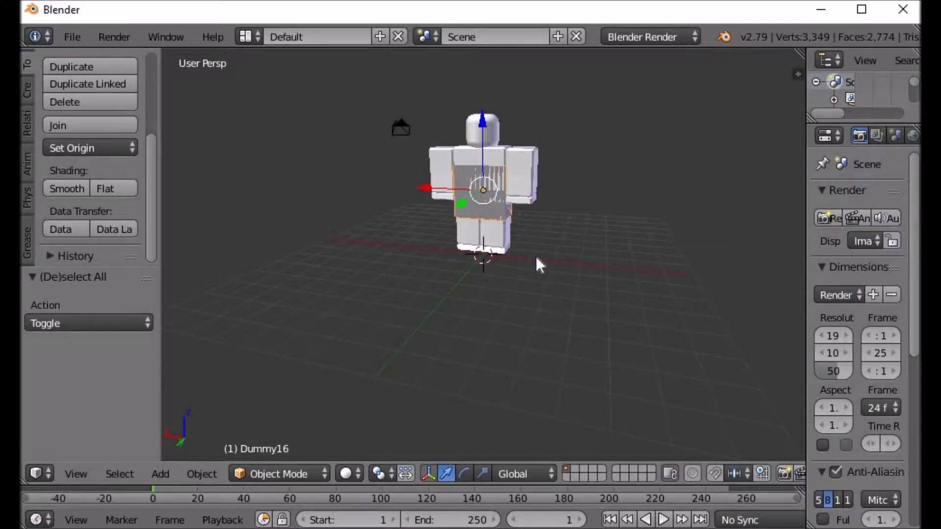
key(x)
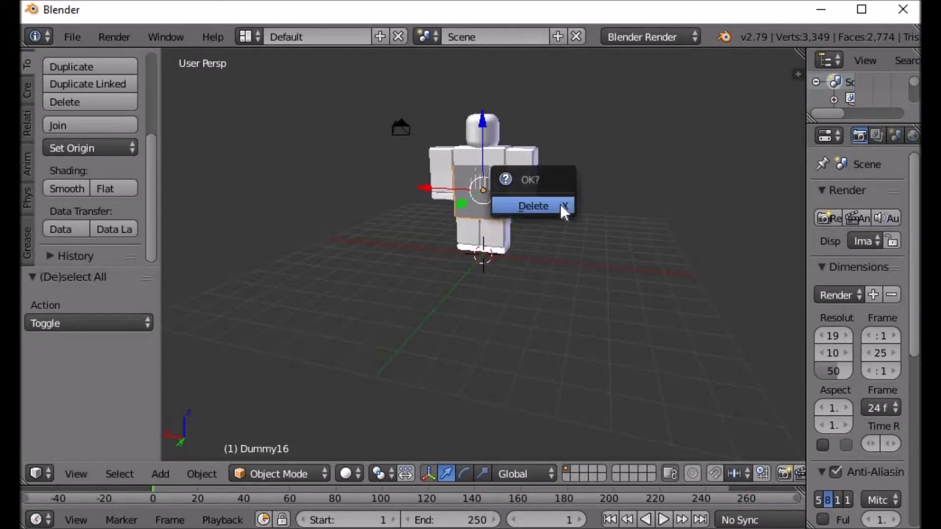
click(560, 204)
Step: Render a test image of the character, and return to the 3D View
middle_drag(663, 250, 784, 236)
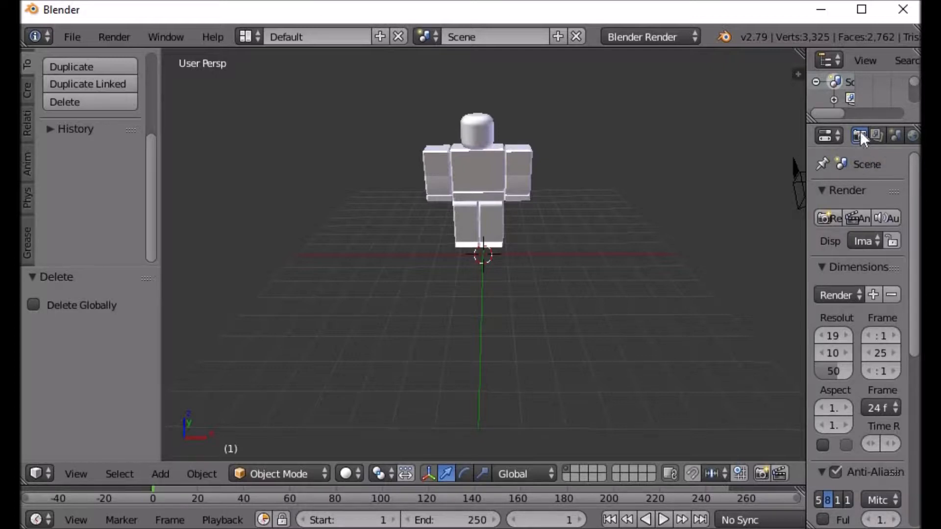
click(824, 219)
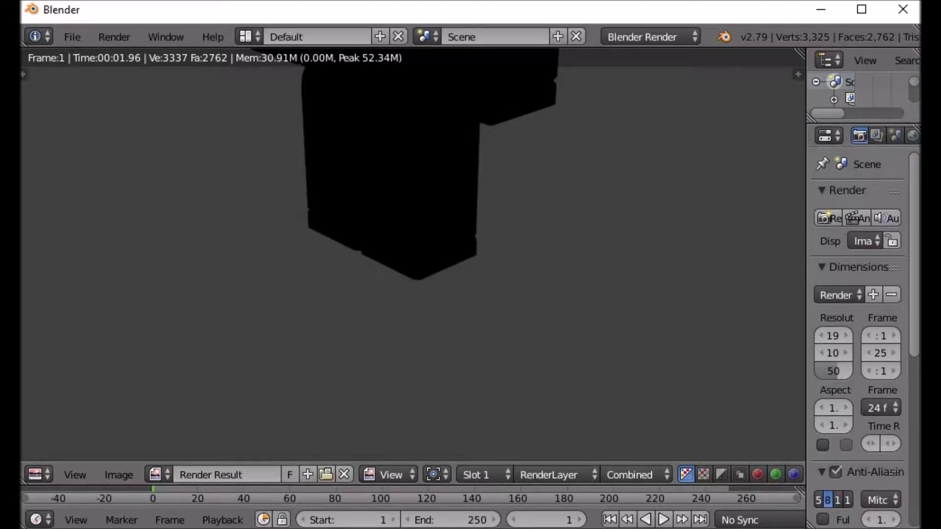
click(41, 475)
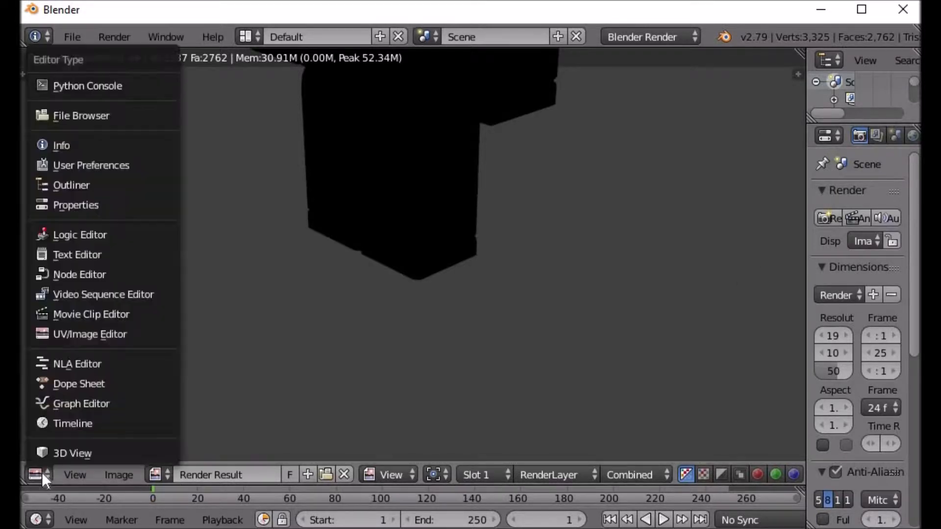
click(58, 448)
middle_drag(488, 332, 519, 298)
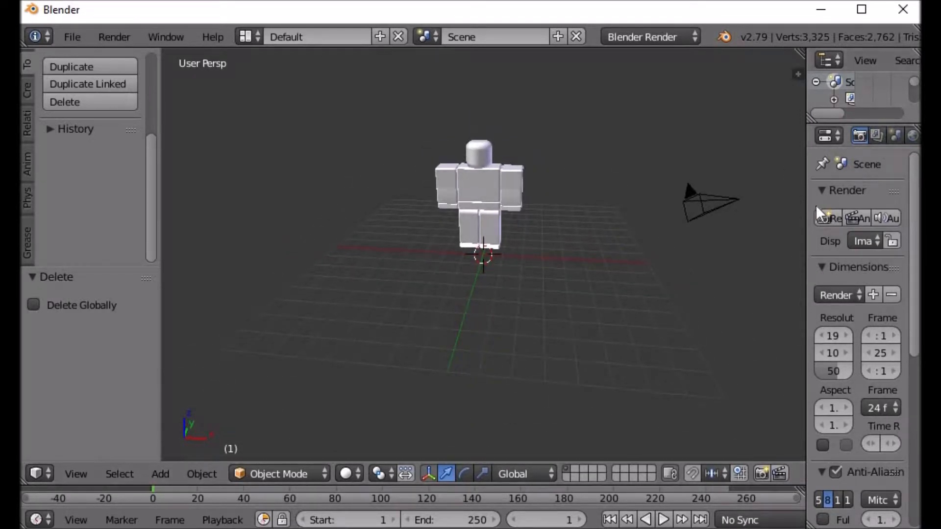
Step: Widen the properties area and enable Environment Lighting and Ambient Occlusion in the World settings
drag(806, 205, 726, 205)
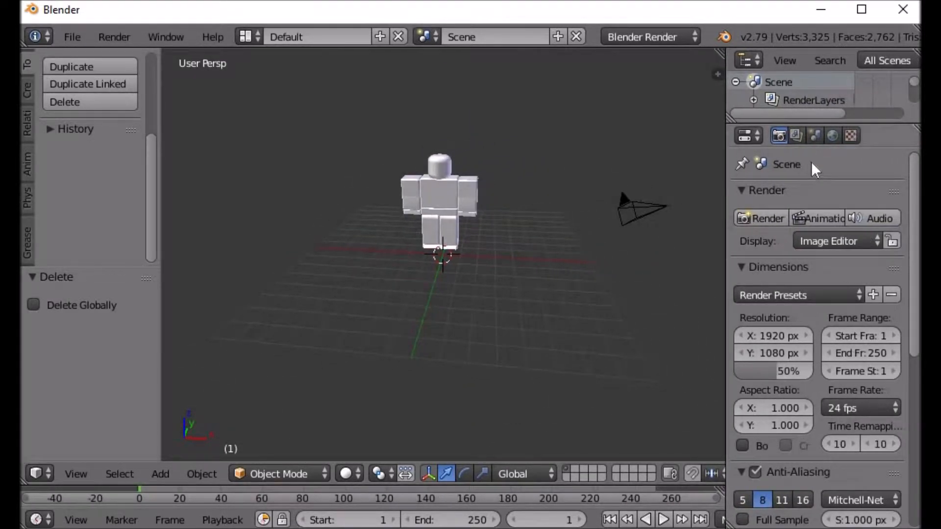
click(835, 137)
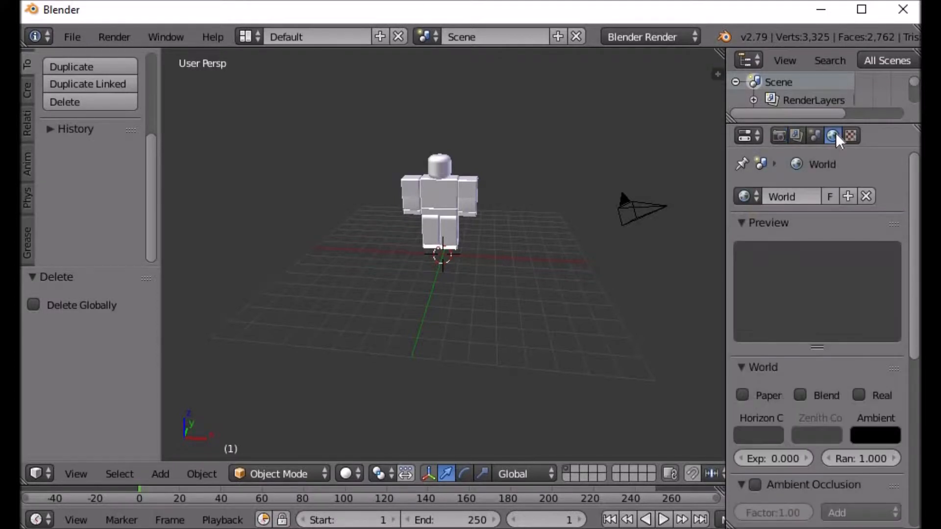
scroll(870, 296, down, 5)
scroll(865, 289, up, 5)
scroll(841, 287, down, 6)
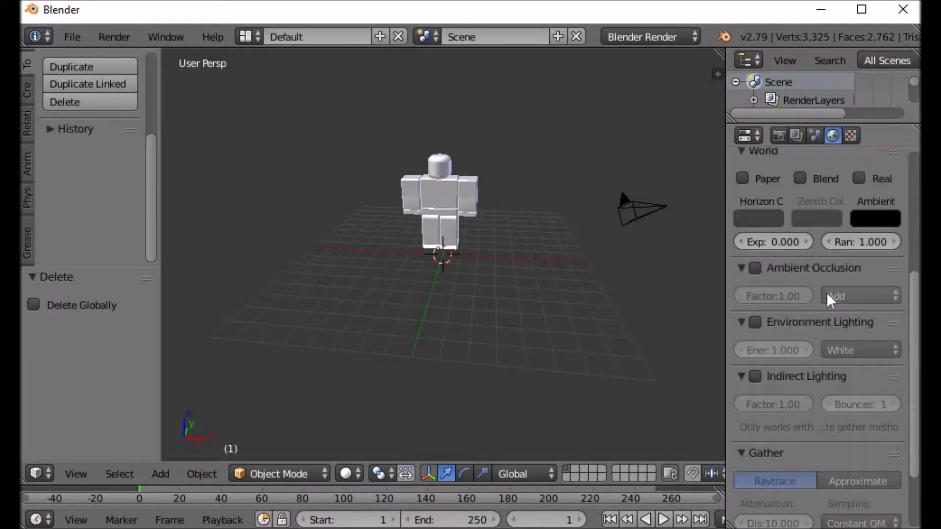
click(755, 233)
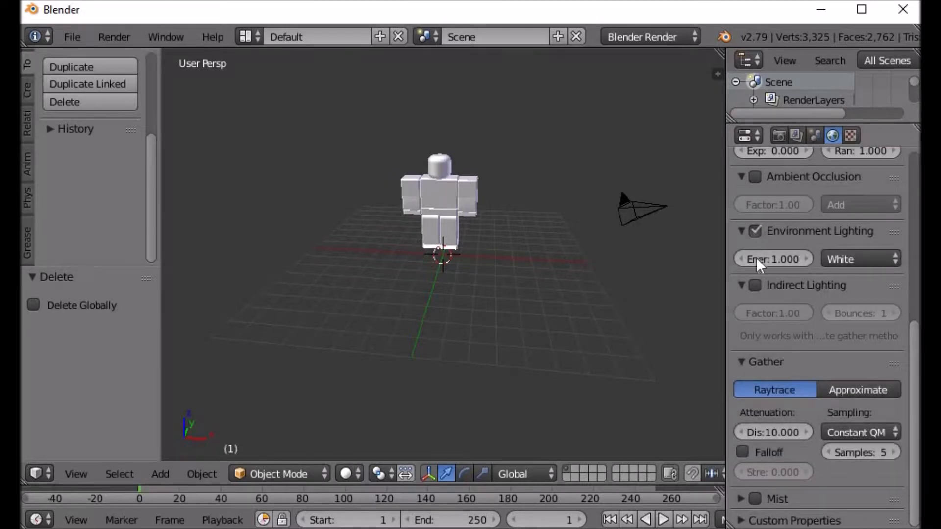
click(755, 176)
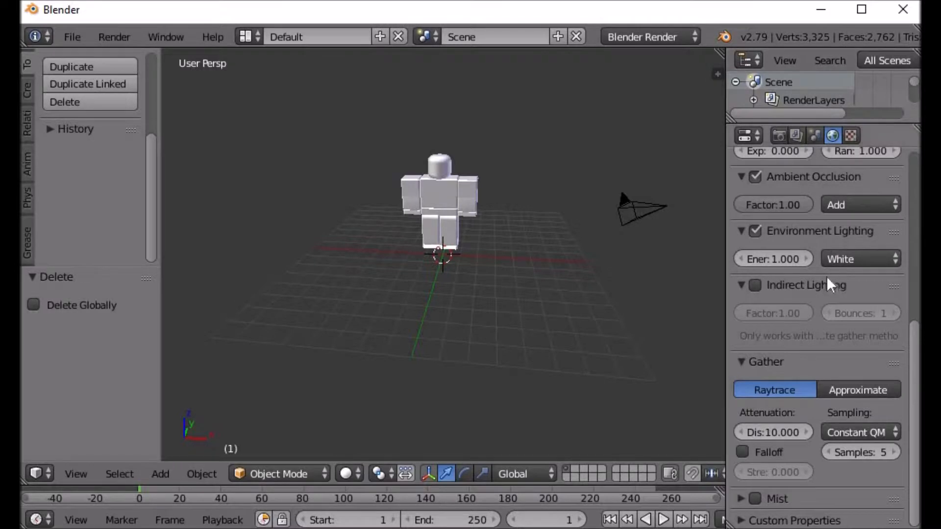
Step: Render a test image with the new World lighting, and return to the 3D View
scroll(828, 284, up, 6)
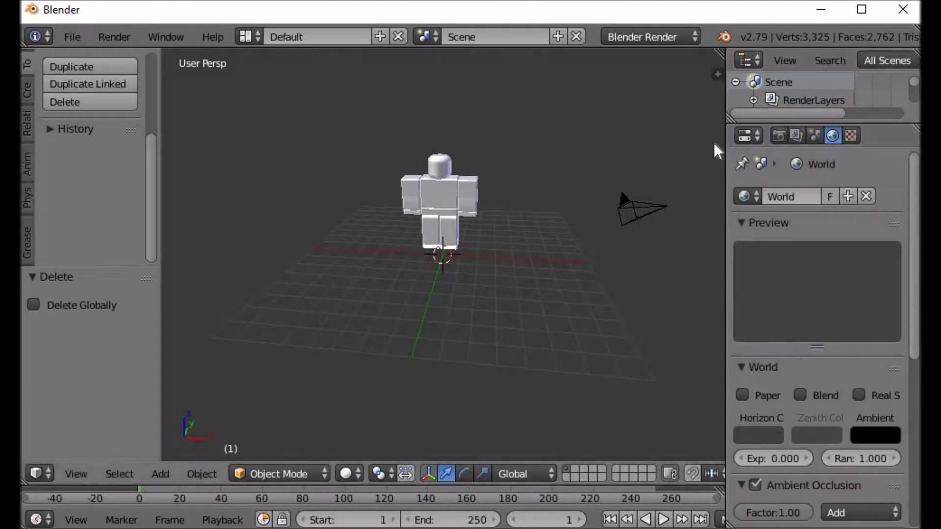
click(779, 136)
click(761, 215)
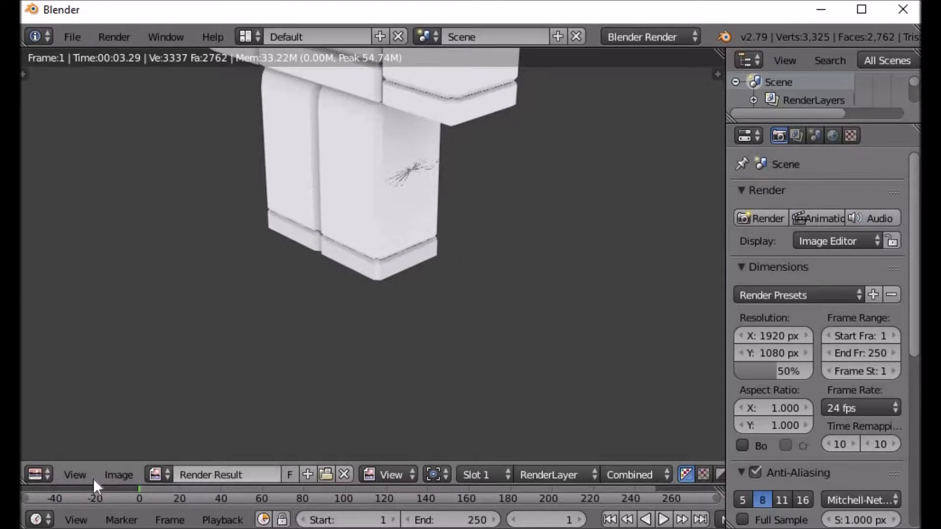
click(34, 474)
click(48, 452)
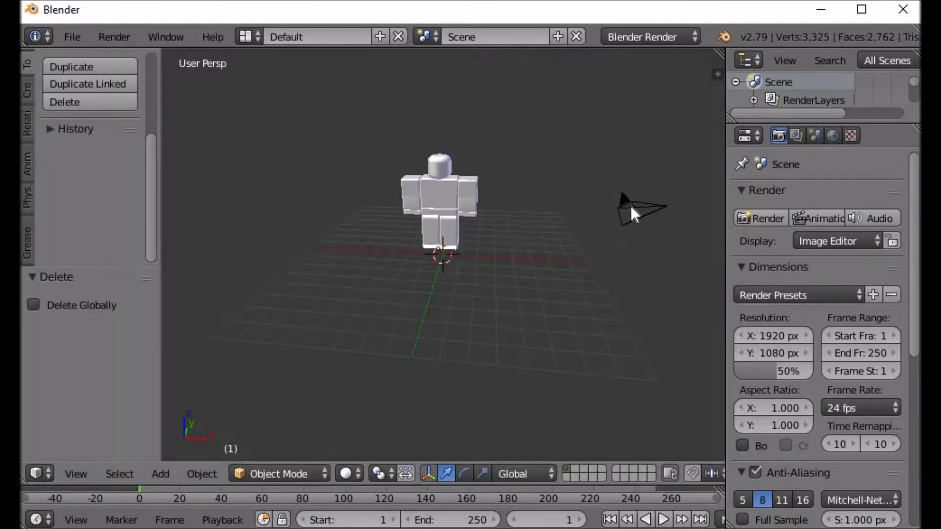
Step: Select the camera, lower it and shift it along the Y axis, finishing with a move of about 0.659 along X
right_click(625, 199)
middle_drag(675, 207, 683, 161)
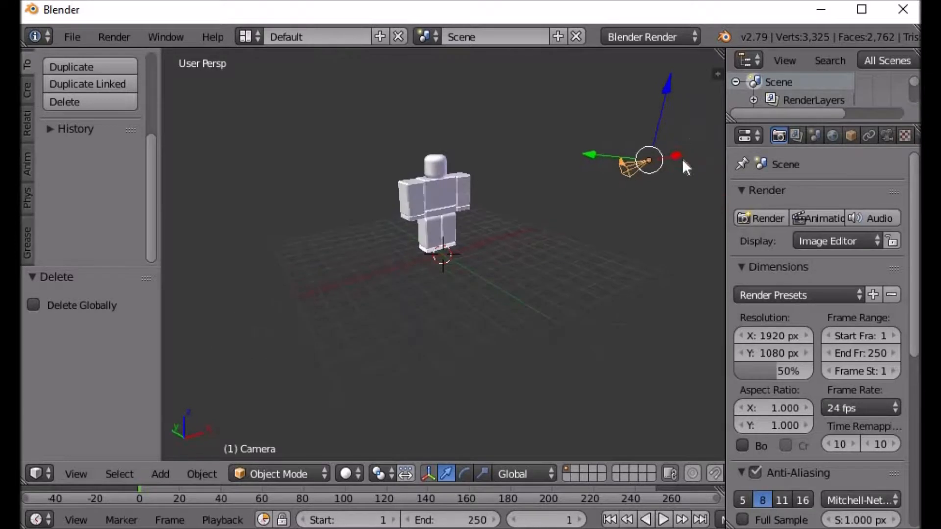
drag(675, 83, 686, 454)
drag(613, 110, 657, 255)
middle_drag(657, 254, 431, 116)
middle_drag(500, 147, 655, 237)
drag(655, 237, 658, 244)
middle_drag(658, 243, 459, 195)
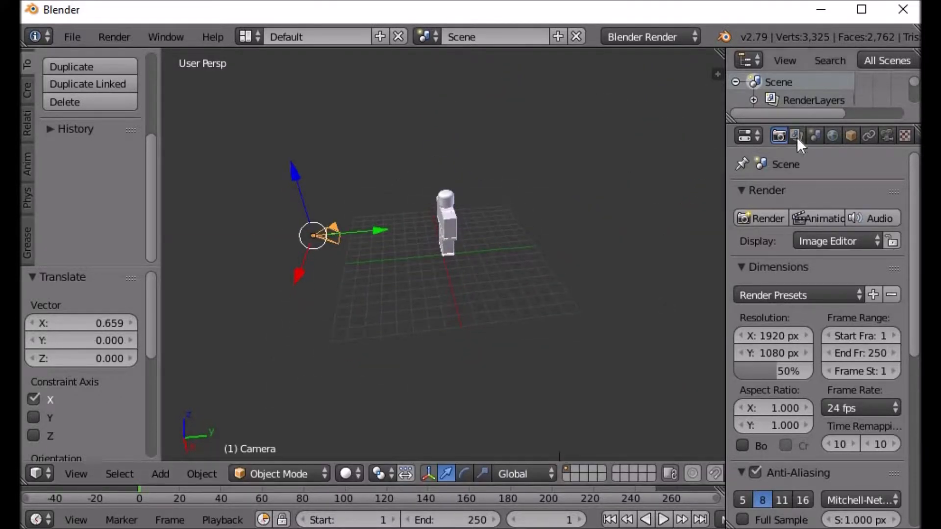
Step: Render the scene from the repositioned camera, and switch back to the 3D View
click(761, 219)
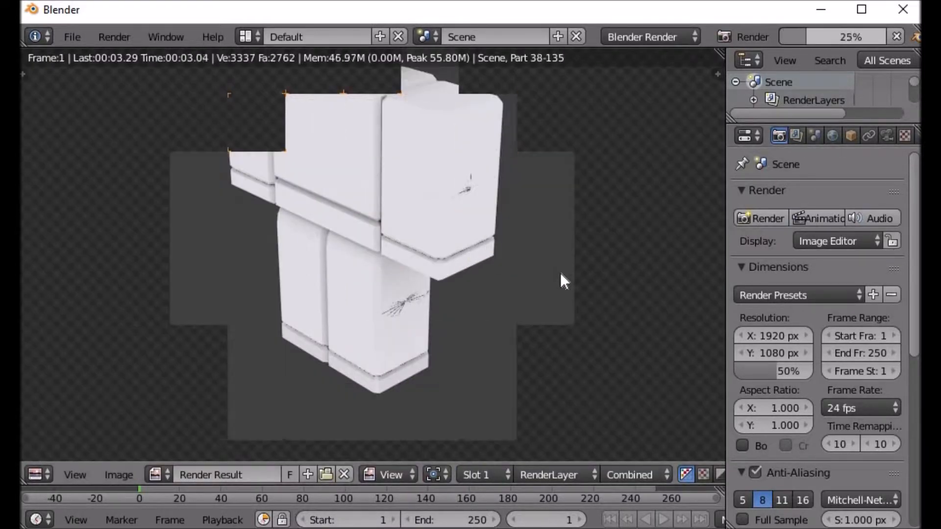
click(37, 474)
click(79, 453)
Step: Raise the camera slightly along Z, render a new test image, and return to the 3D View
drag(274, 135, 275, 143)
click(775, 215)
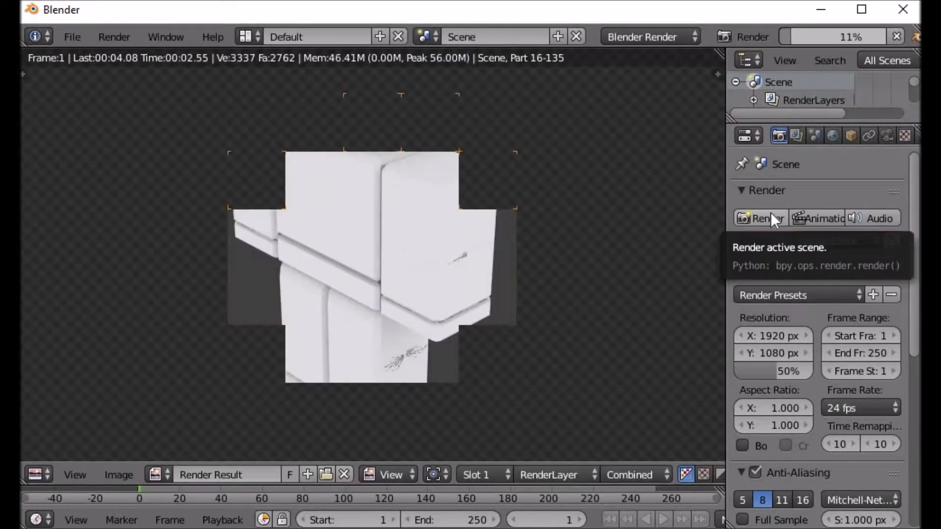
click(37, 473)
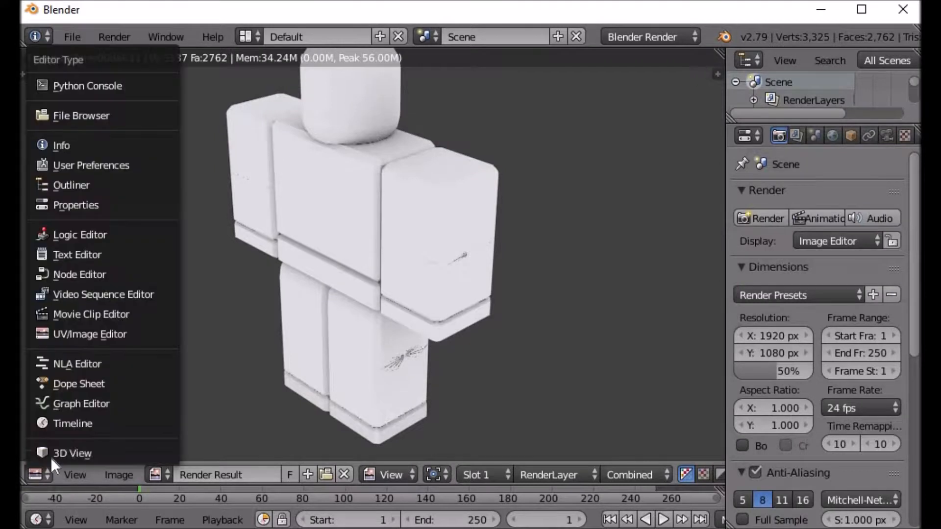
click(51, 453)
Step: Raise the camera about 0.545 along Z, render the character again, and return to the 3D View
drag(263, 140, 269, 122)
click(768, 216)
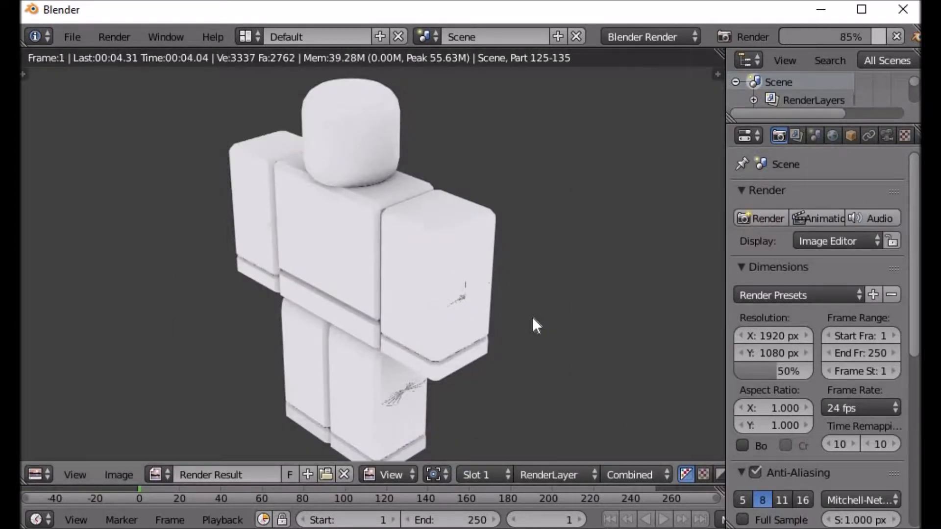
click(44, 471)
click(56, 446)
Step: Box-select all the character's parts, rotate them together around the global Z axis, and deselect everything
middle_drag(549, 337, 404, 302)
right_click(449, 235)
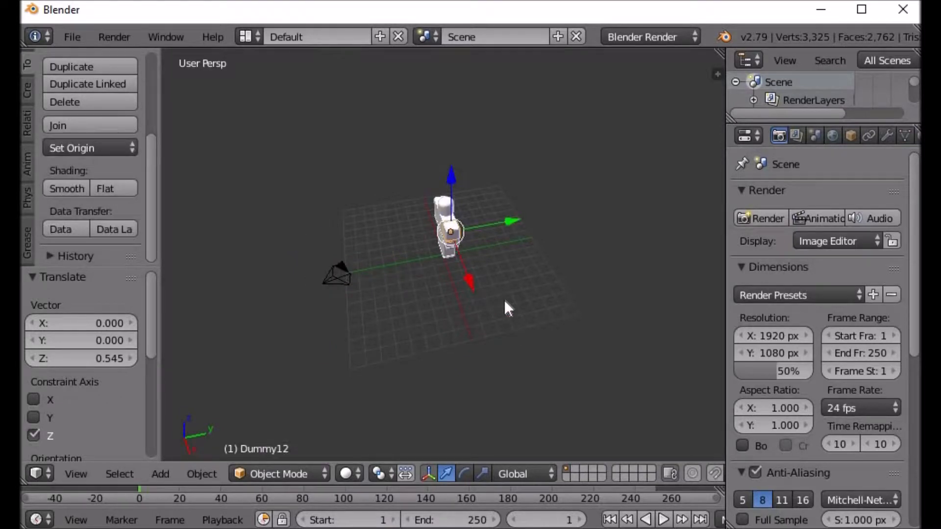
key(a)
key(b)
drag(404, 186, 495, 278)
middle_drag(495, 278, 525, 283)
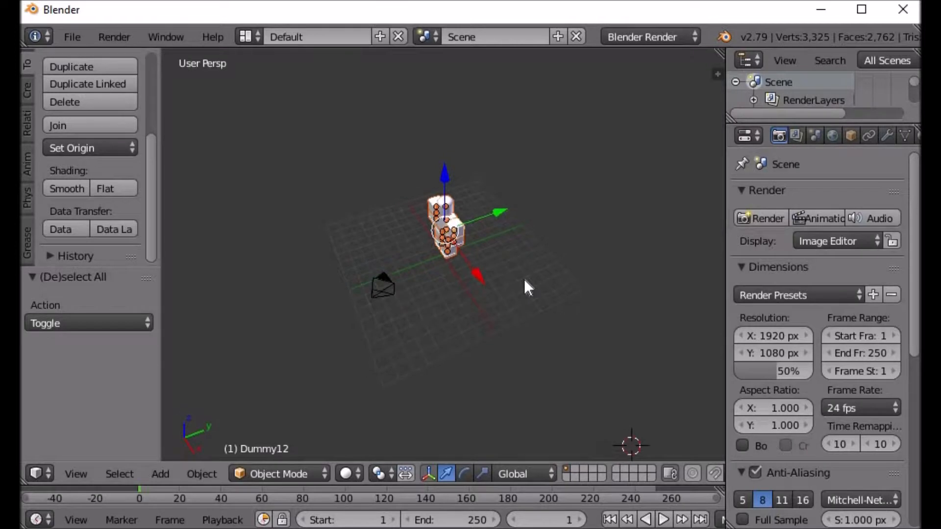
key(r)
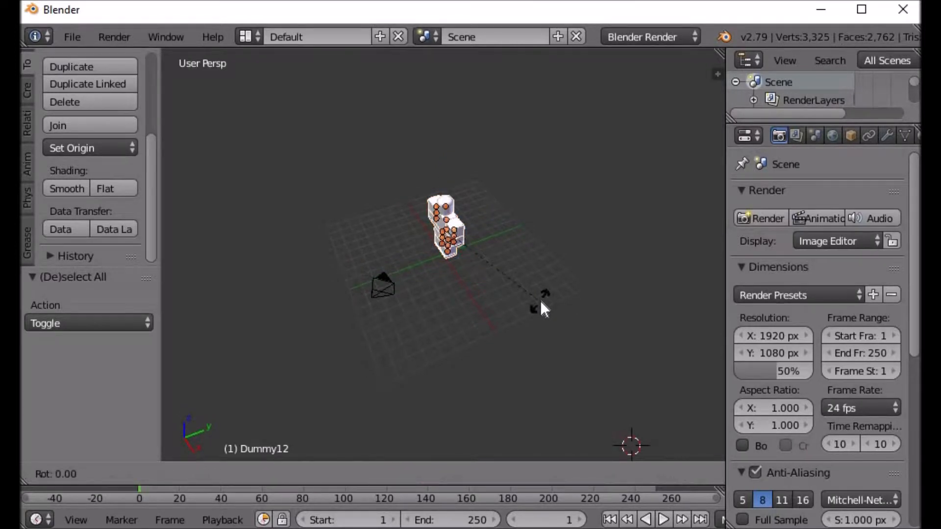
key(z)
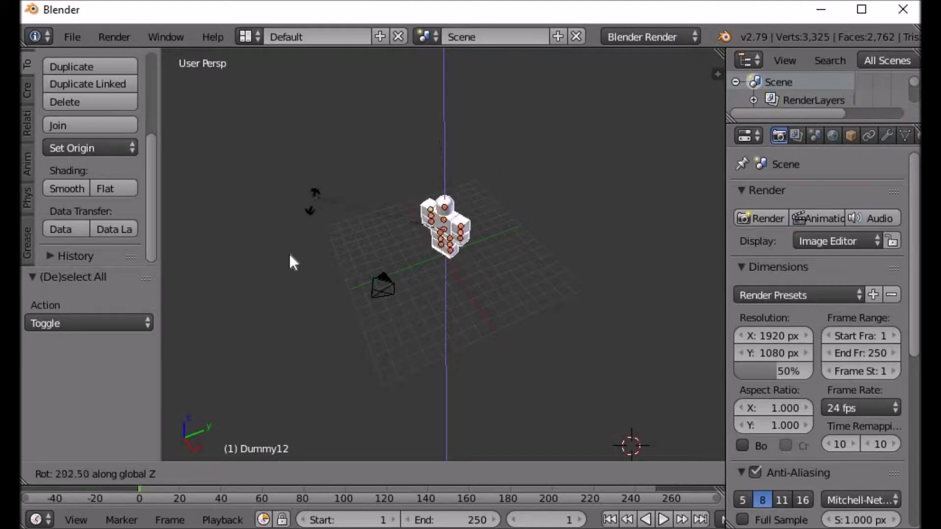
click(466, 373)
key(a)
Step: Select the character's head and rotate it about -100° around the global Z axis
middle_drag(486, 325, 508, 301)
right_click(441, 195)
middle_drag(539, 305, 542, 289)
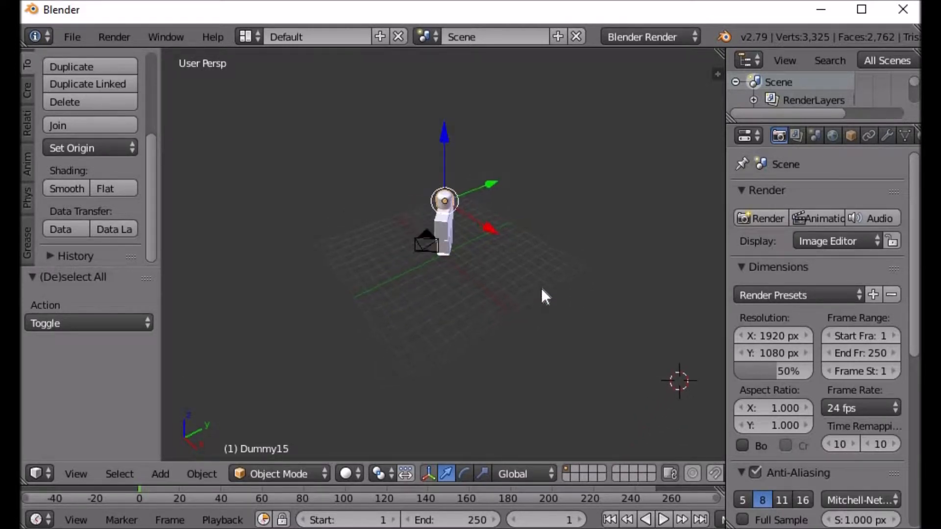
key(r)
key(z)
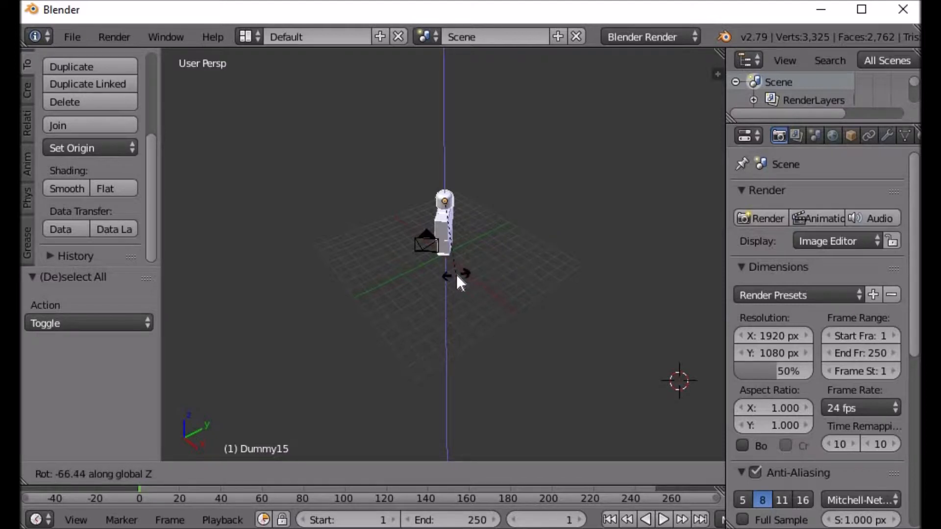
click(417, 260)
Step: Tilt the head slightly around the global Y axis and deselect it
key(r)
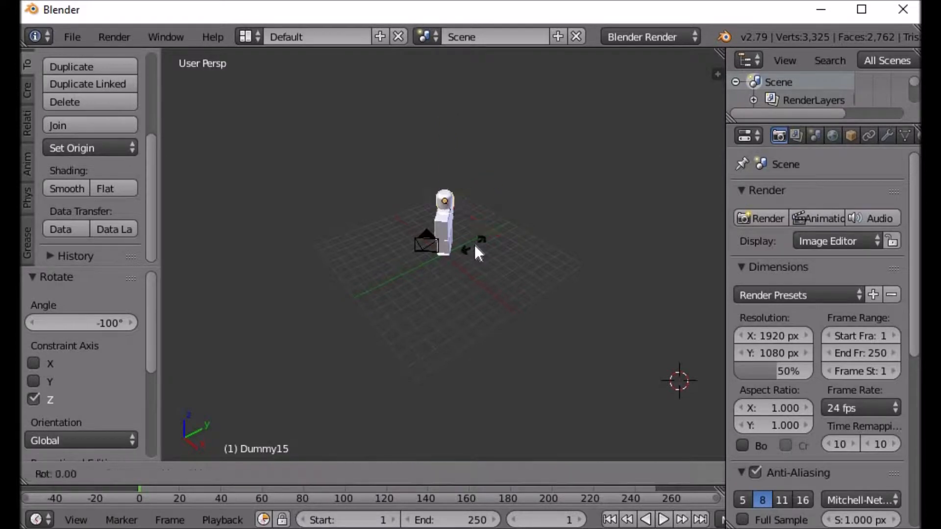
key(y)
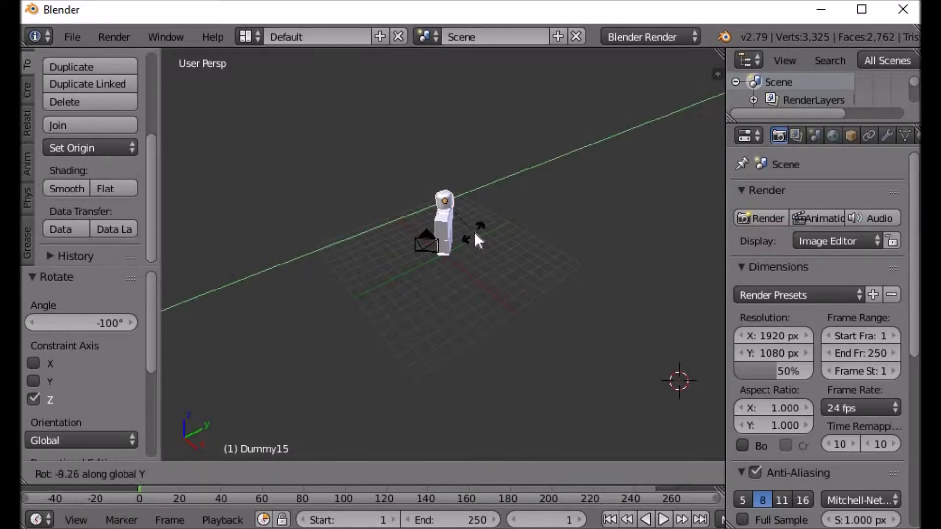
click(478, 247)
key(a)
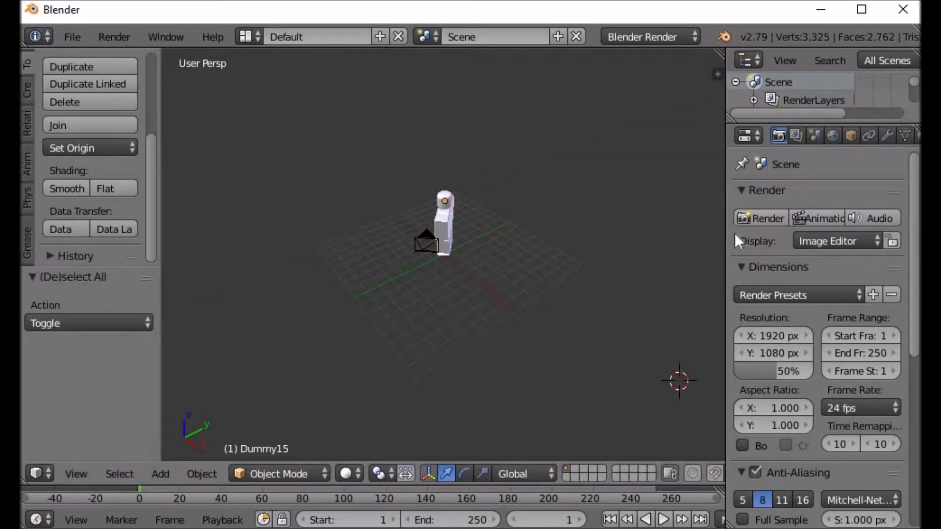
Step: Render a test image of the turned character, and return to the 3D View
click(741, 219)
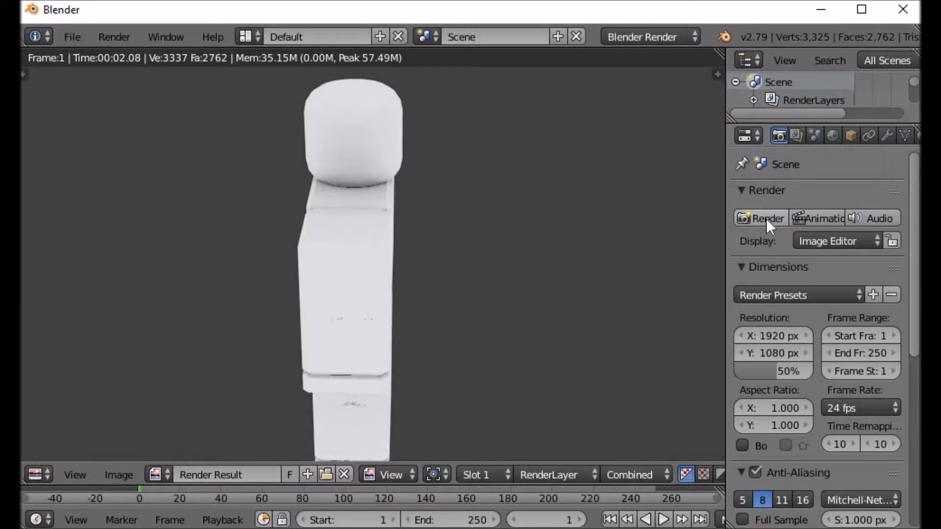
click(41, 471)
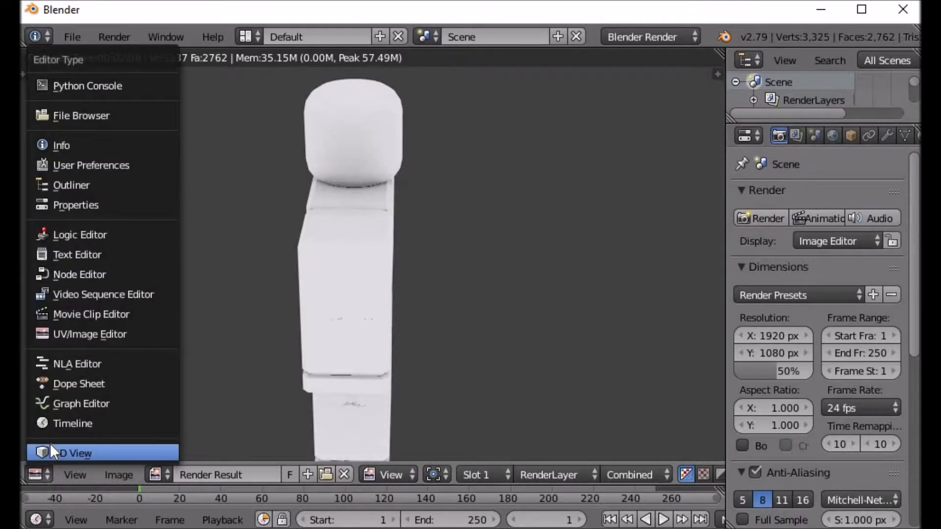
click(51, 447)
Step: Box-select the whole character and rotate it about -18.2° around the global Z axis
middle_drag(463, 285, 440, 243)
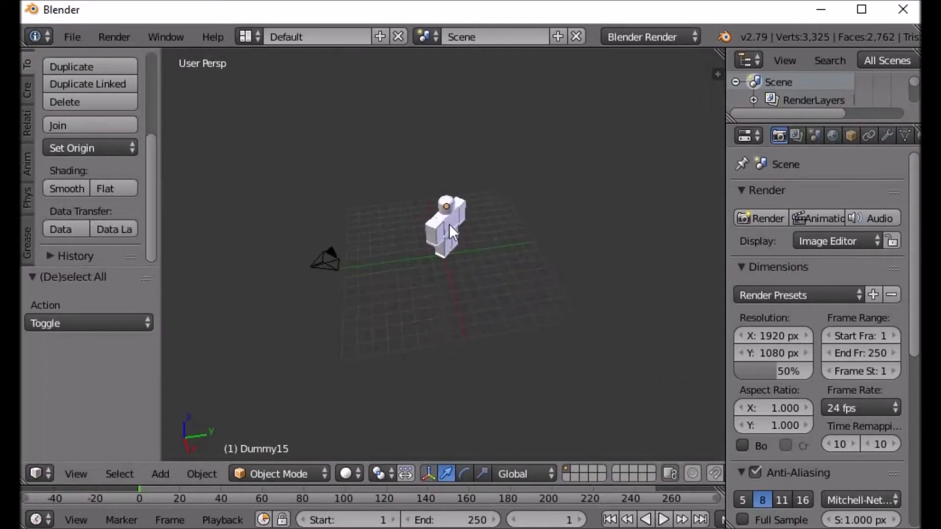
key(b)
drag(395, 176, 534, 290)
middle_drag(544, 290, 566, 290)
key(r)
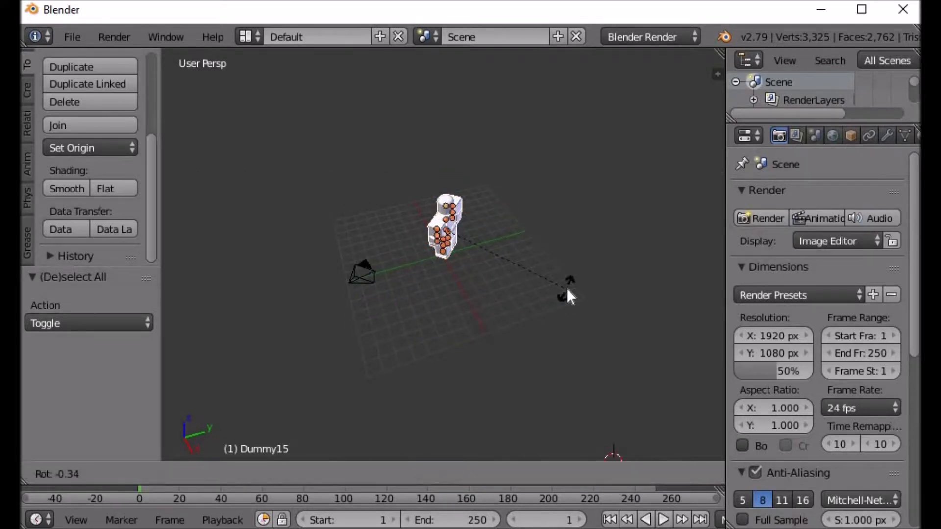
key(z)
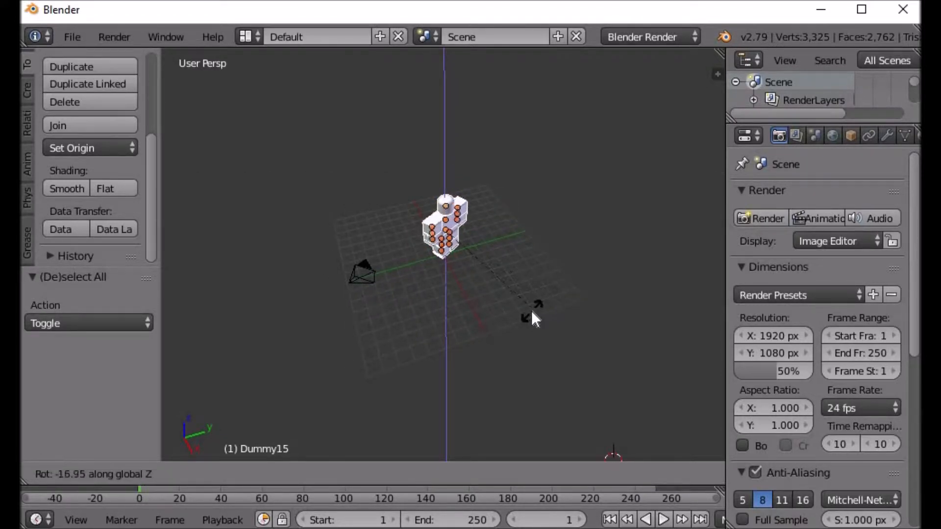
click(530, 312)
middle_drag(530, 313, 554, 304)
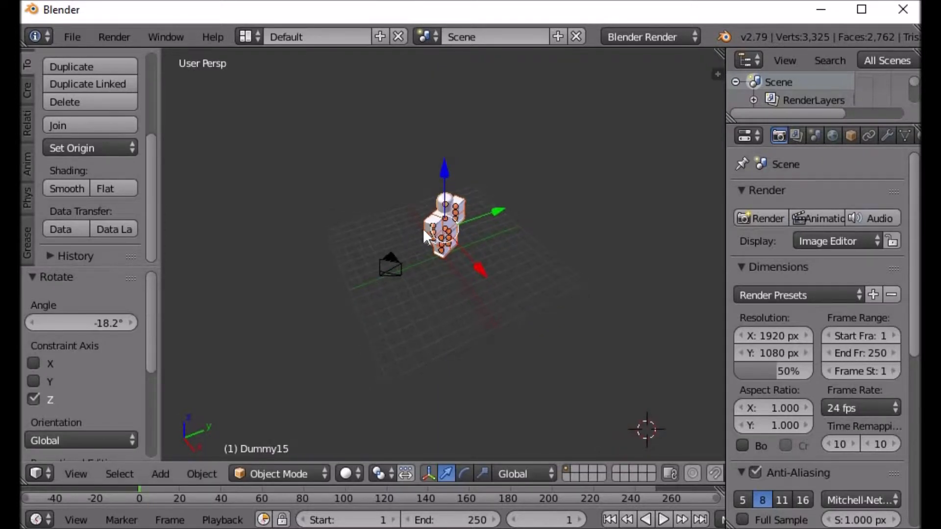
Step: Render the character at its new angle, and go back to the 3D View
click(748, 218)
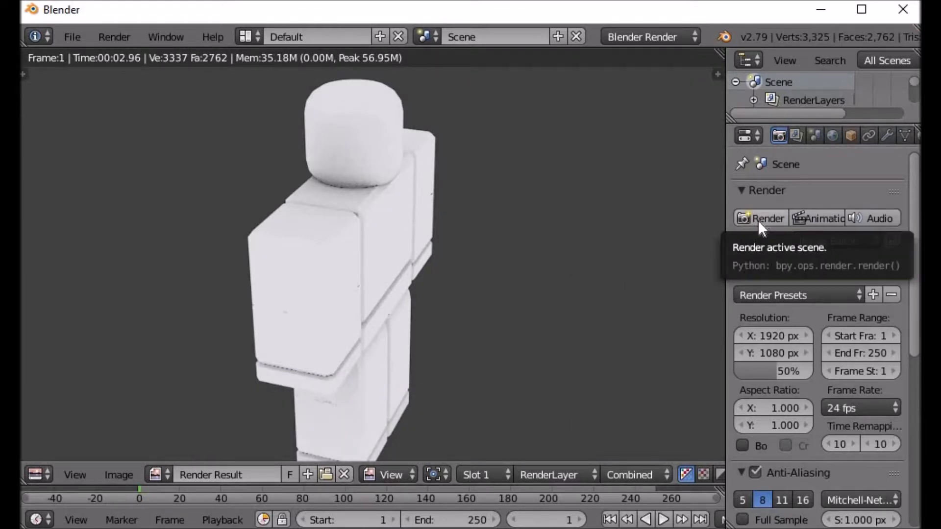
click(37, 473)
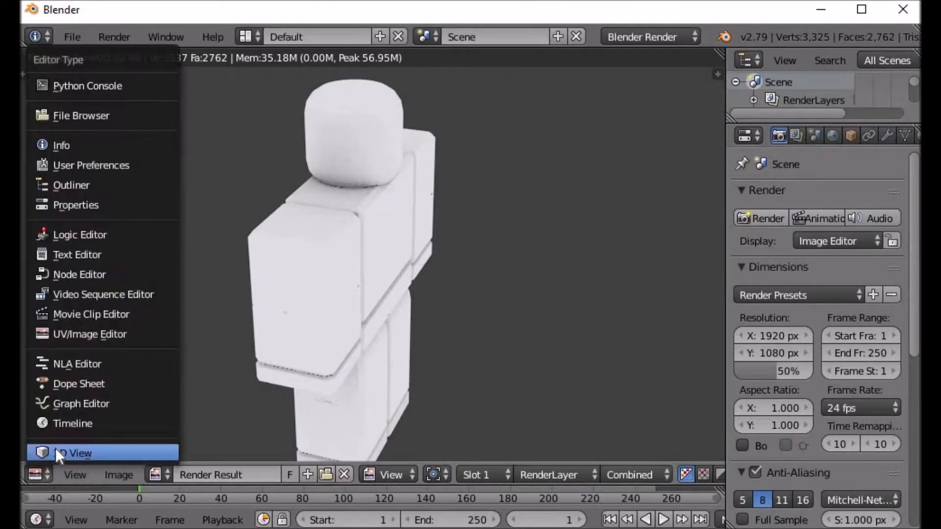
click(55, 447)
Step: Deselect everything, select the three pieces of the arm nearest the camera, and rotate them about -107° around the global Y axis
middle_drag(470, 302, 440, 288)
key(a)
scroll(455, 256, up, 6)
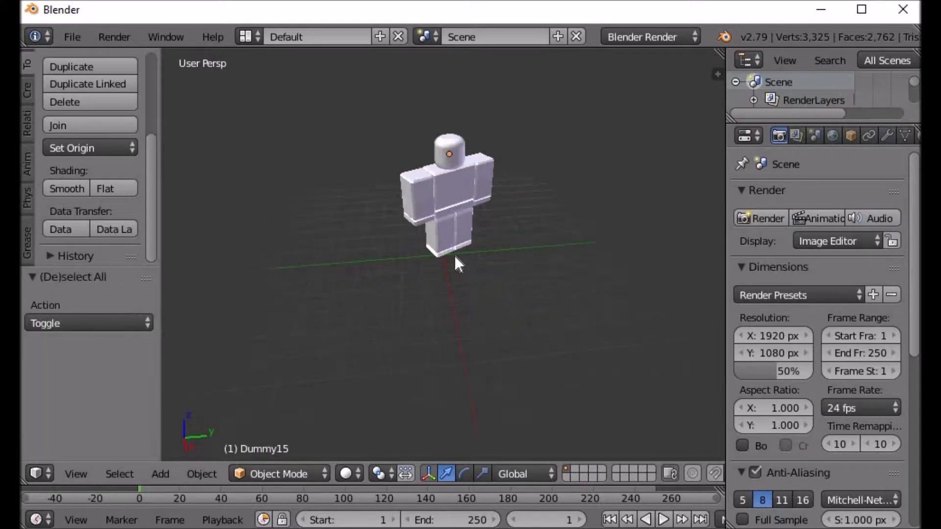
right_click(411, 141)
right_click(420, 175)
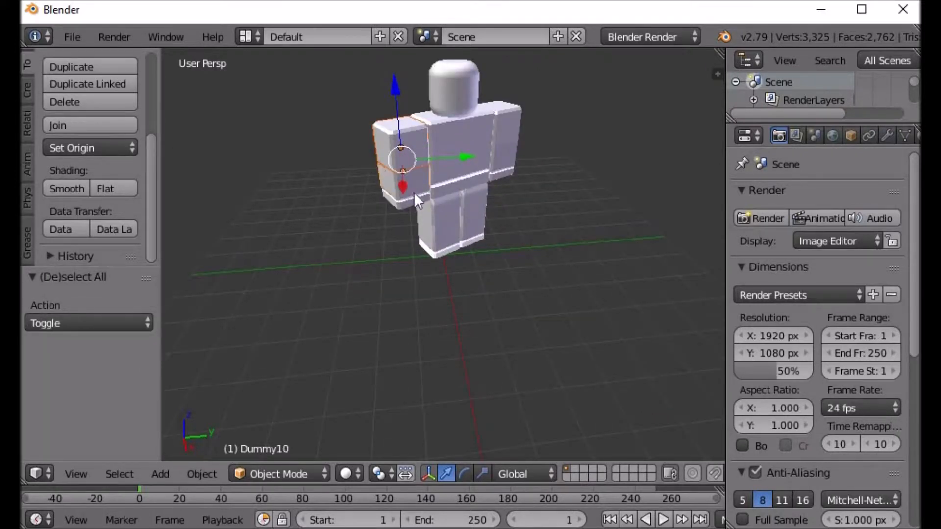
right_click(418, 198)
middle_drag(481, 245, 469, 239)
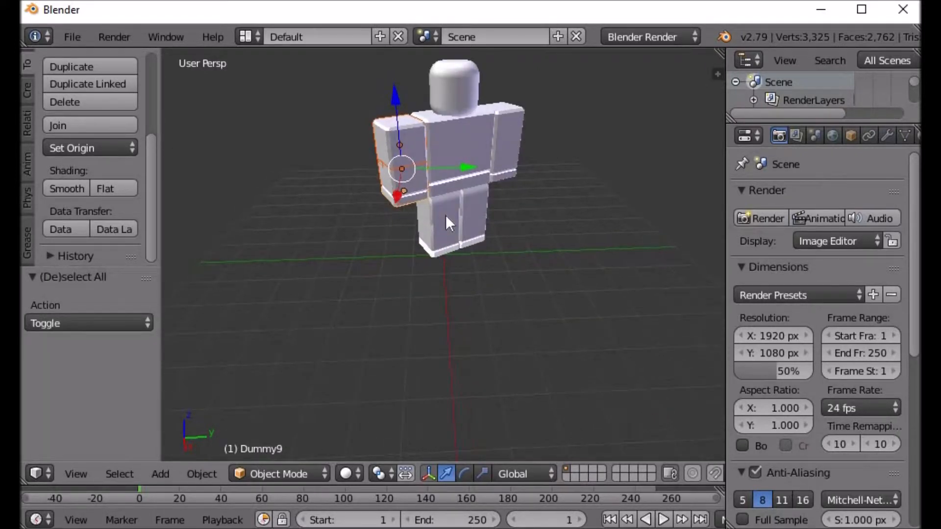
key(r)
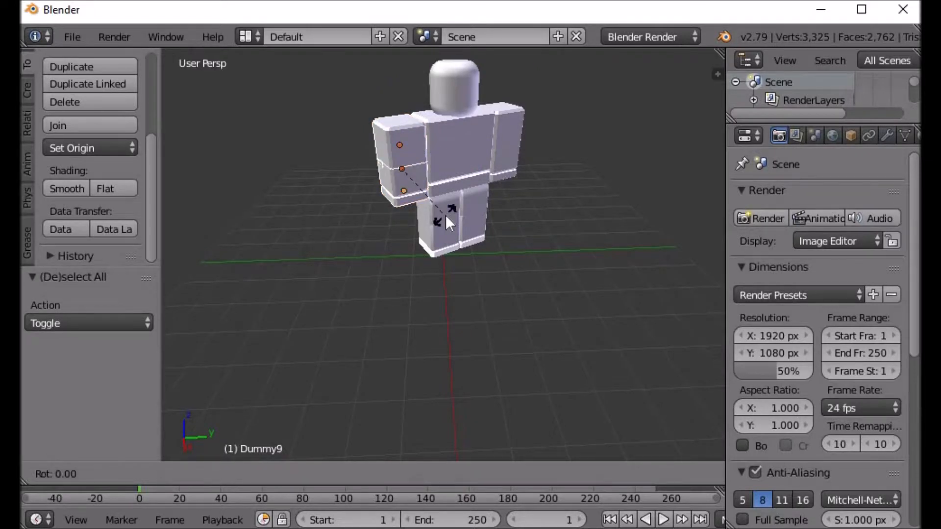
key(z)
key(y)
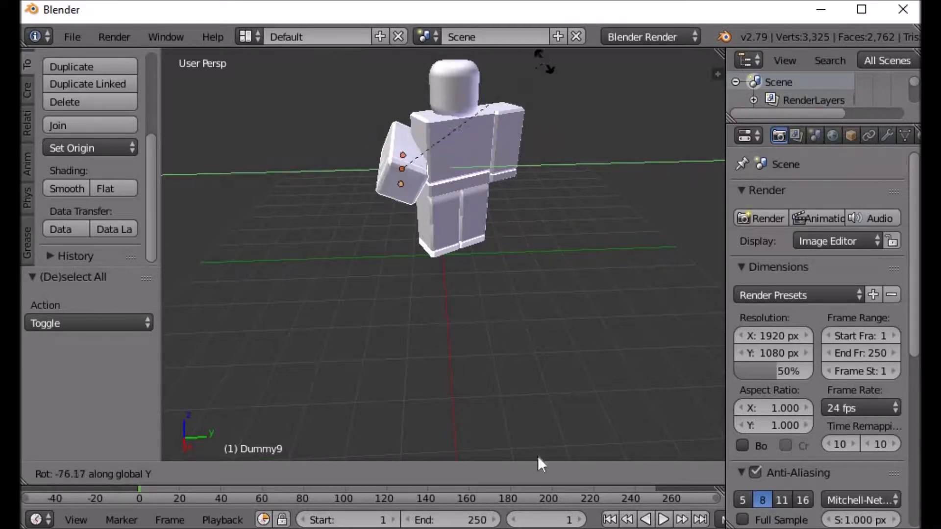
click(512, 325)
Step: Rotate the selected arm pieces about -44.1° around the global Z axis
middle_drag(662, 225, 580, 261)
key(r)
key(z)
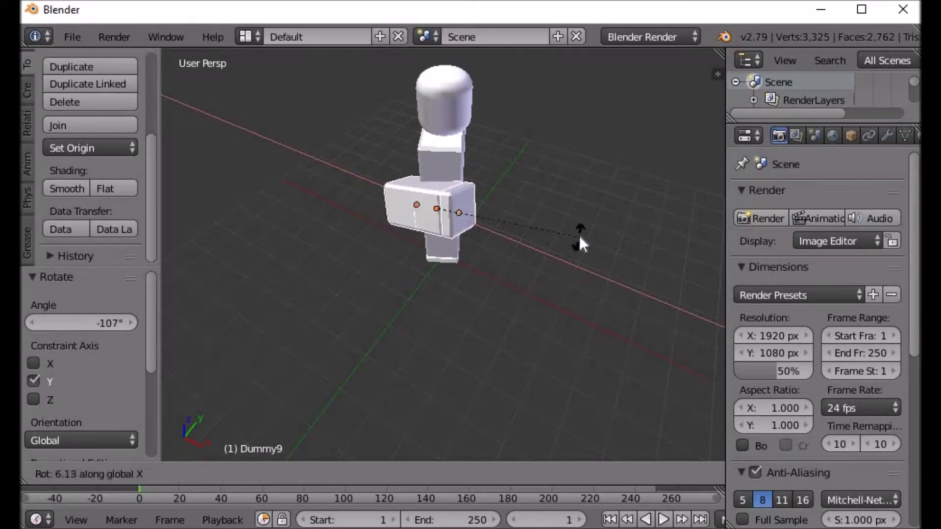
click(471, 264)
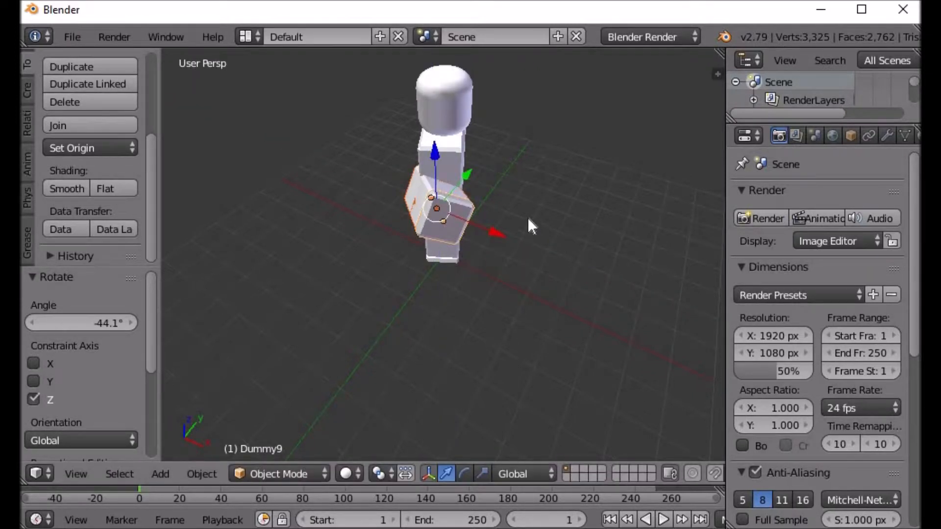
Step: Move the rotated arm against the shoulder, shifting it about -0.252 along Z, then along X, and about -0.526 along Y
drag(435, 154, 449, 201)
middle_drag(449, 201, 539, 210)
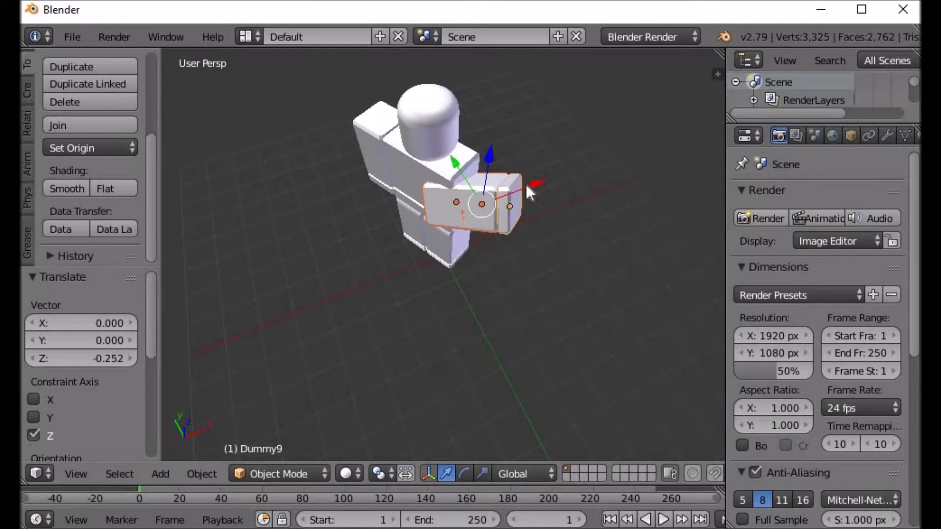
drag(536, 186, 528, 133)
middle_drag(528, 132, 331, 131)
drag(454, 144, 429, 149)
middle_drag(502, 242, 578, 254)
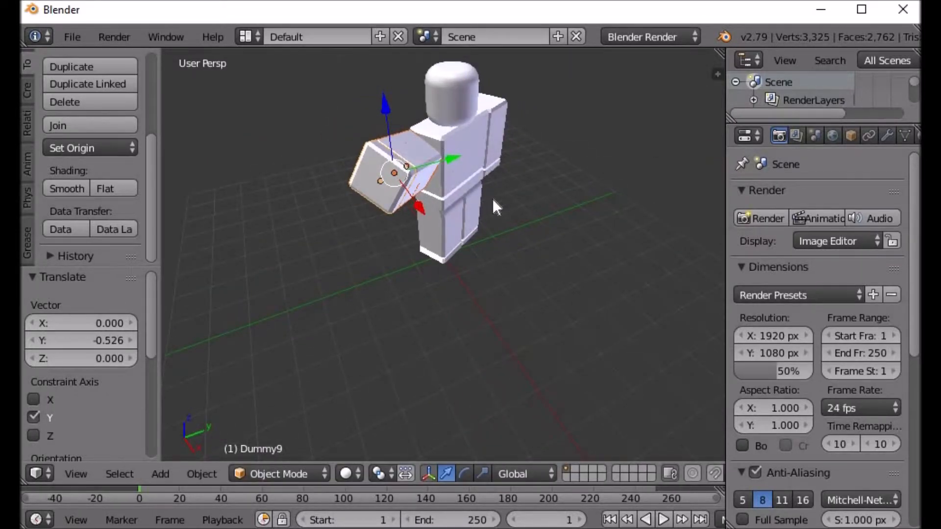
Step: Render the character with its newly posed arm, and return to the 3D View
middle_drag(493, 198, 468, 344)
drag(469, 344, 475, 351)
middle_drag(475, 350, 470, 252)
drag(470, 251, 661, 245)
key(F12)
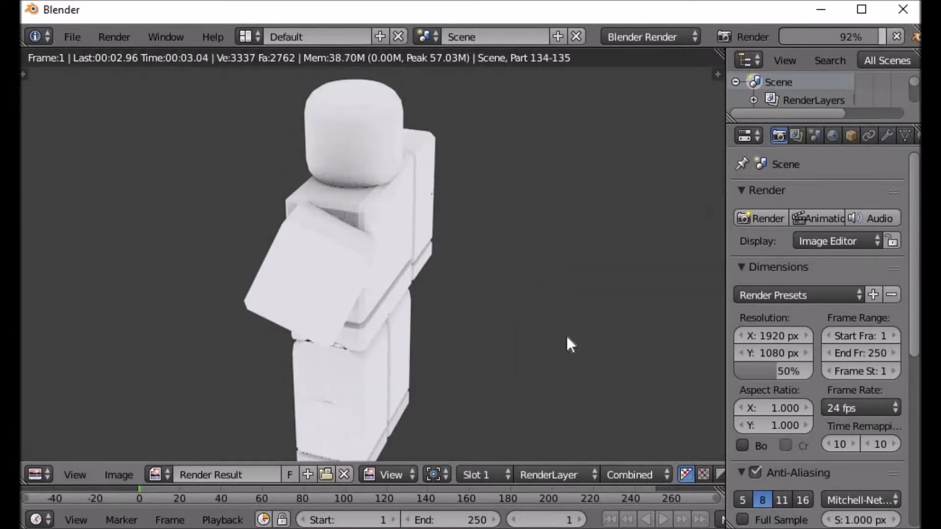
key(Escape)
Step: Deselect everything and examine the posed character and the camera placement from several angles
middle_drag(548, 364, 564, 271)
key(a)
scroll(565, 272, down, 5)
scroll(558, 307, up, 3)
middle_drag(557, 309, 542, 333)
middle_drag(518, 296, 219, 262)
middle_drag(460, 296, 255, 321)
middle_drag(385, 280, 449, 228)
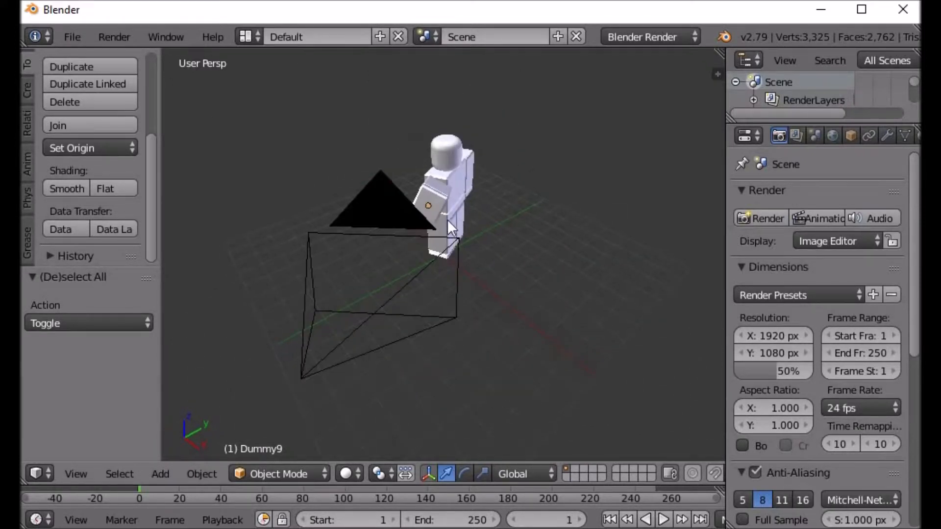
middle_drag(443, 275, 419, 190)
middle_drag(548, 220, 573, 250)
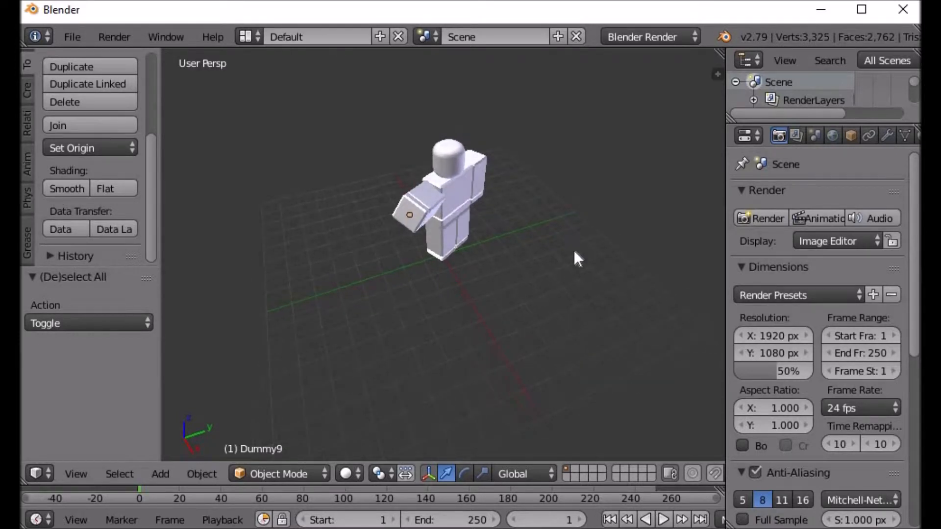
Step: Render the posed character and start saving the image as a PNG named tutorialGfx.png
click(758, 217)
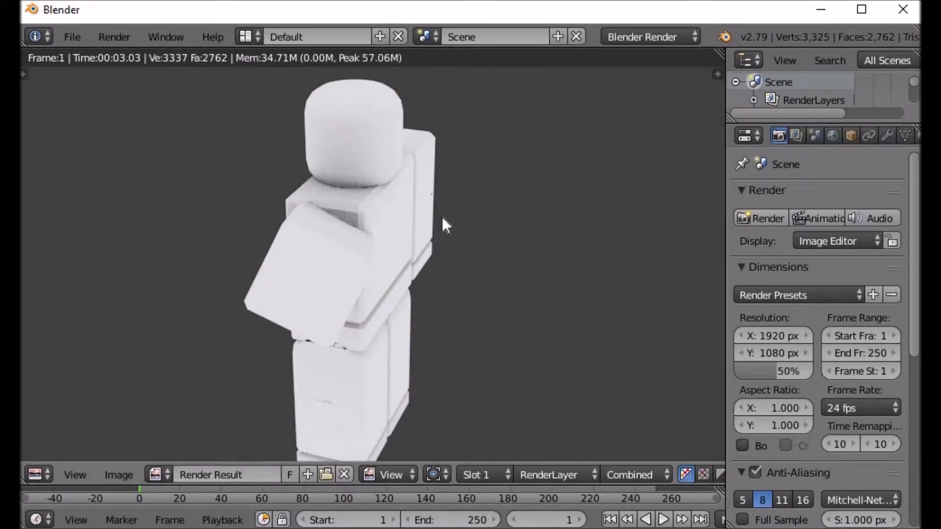
click(115, 473)
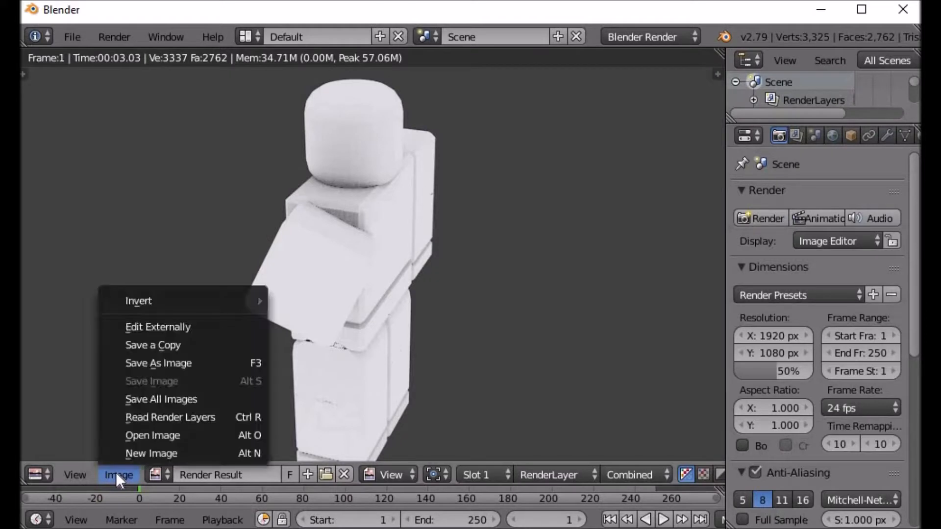
click(163, 365)
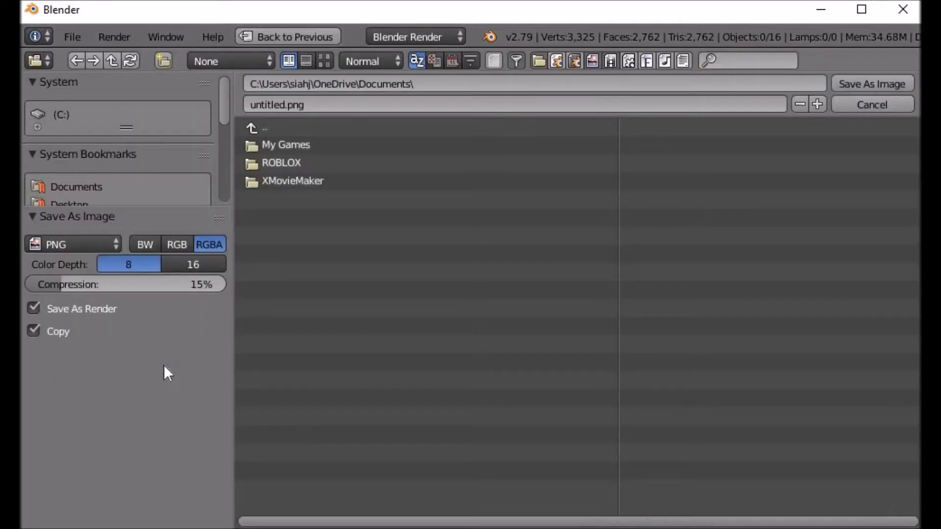
click(298, 106)
click(289, 107)
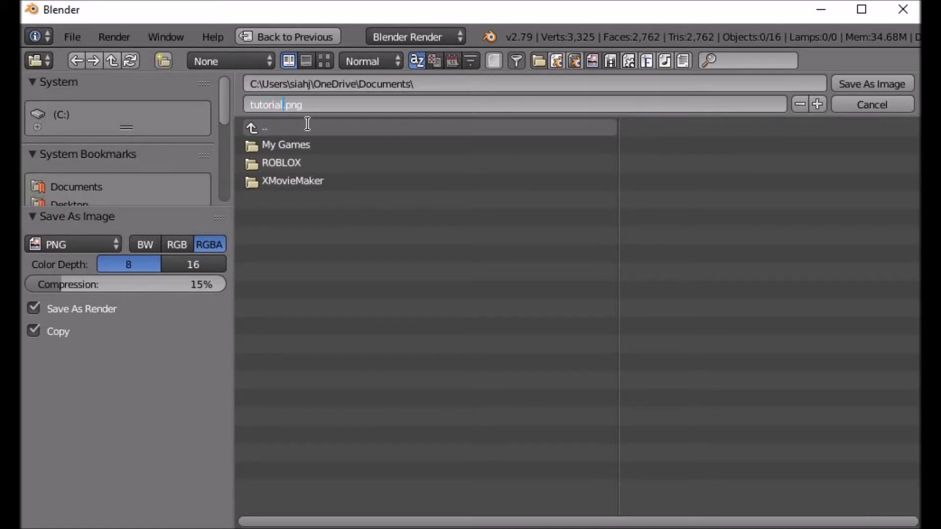
text(tutorialGfx)
Step: Choose the user's Downloads folder as the destination and save the rendered image there
click(253, 127)
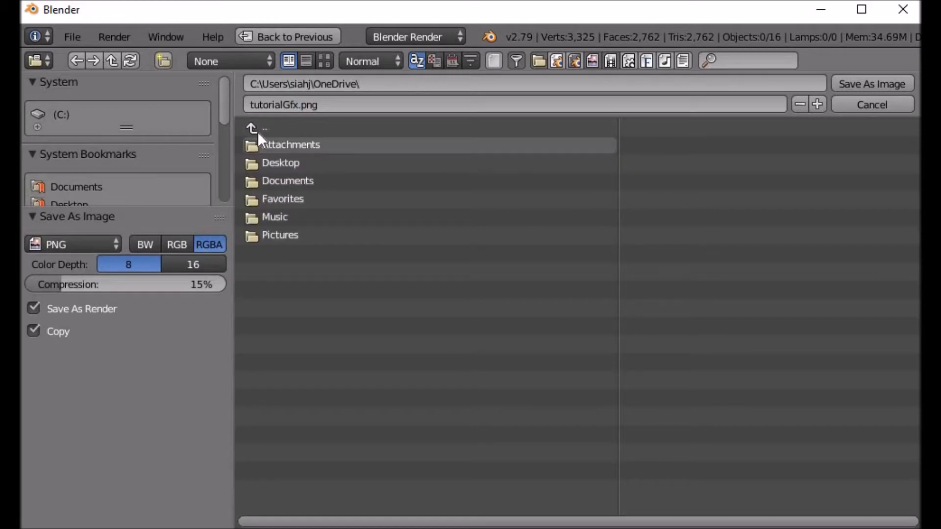
click(254, 126)
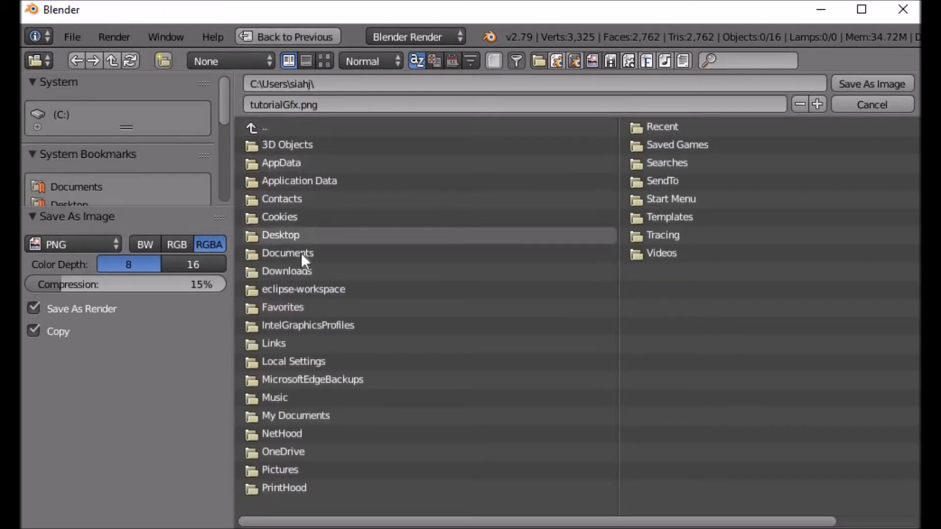
click(299, 270)
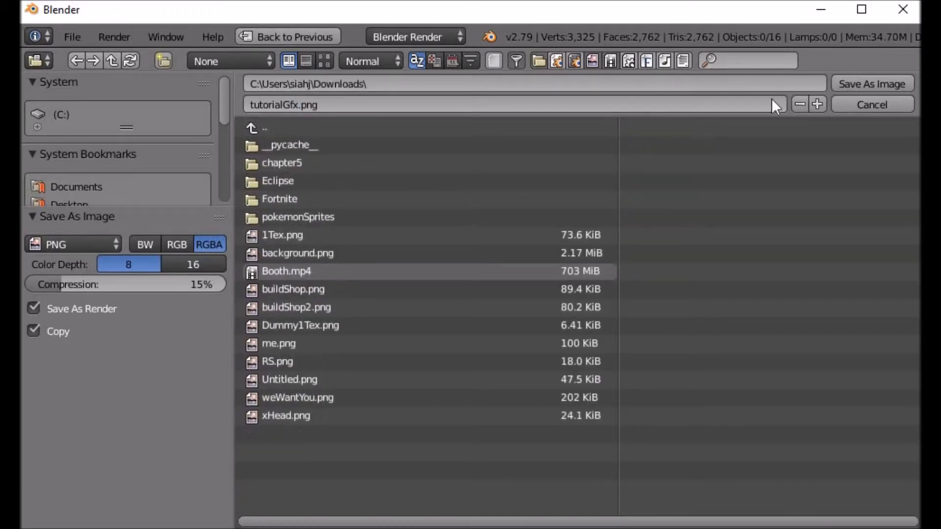
click(896, 84)
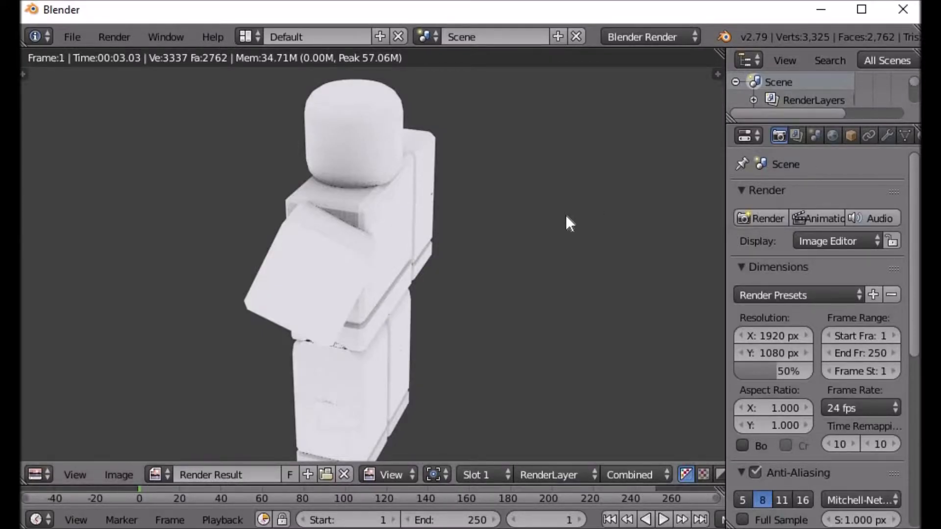
Step: Quit Blender without saving the scene changes, and switch to paint.net
mouse_move(588, 239)
middle_down()
mouse_move(446, 269)
mouse_move(534, 240)
mouse_move(594, 237)
middle_up()
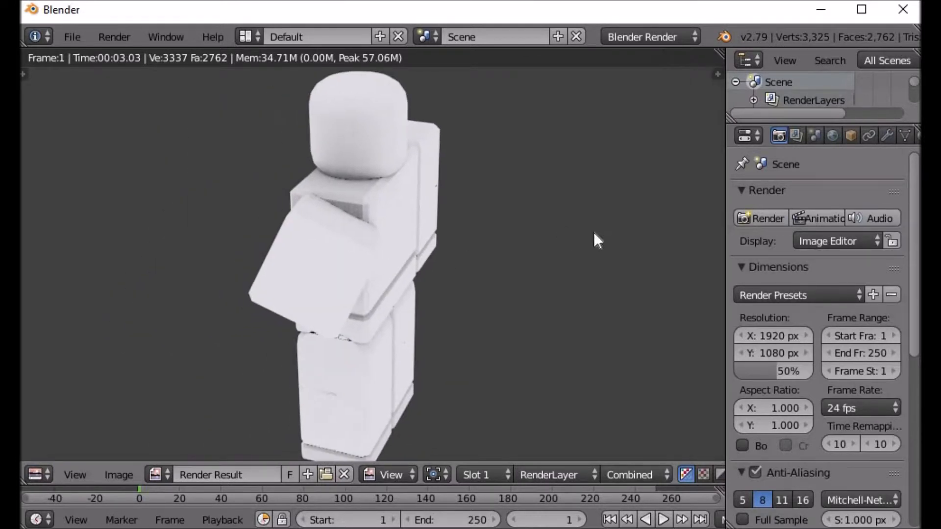
click(902, 10)
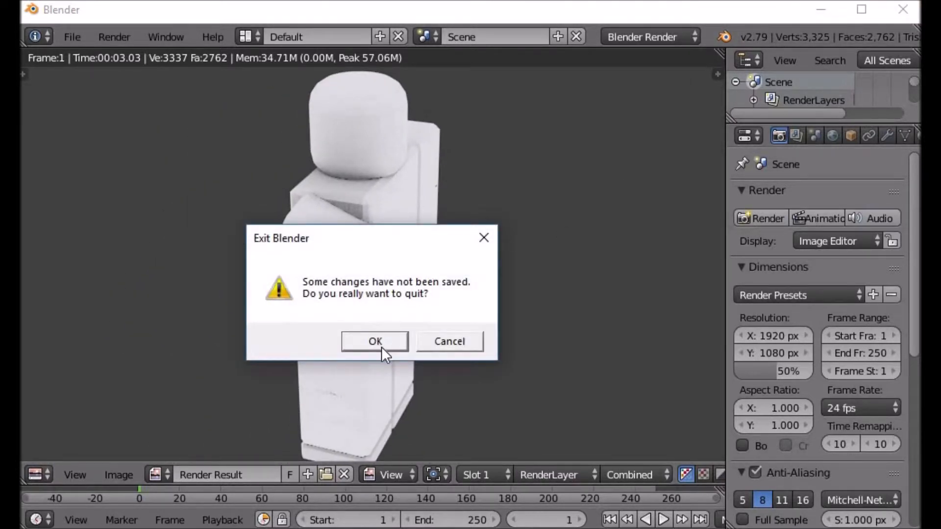
click(383, 341)
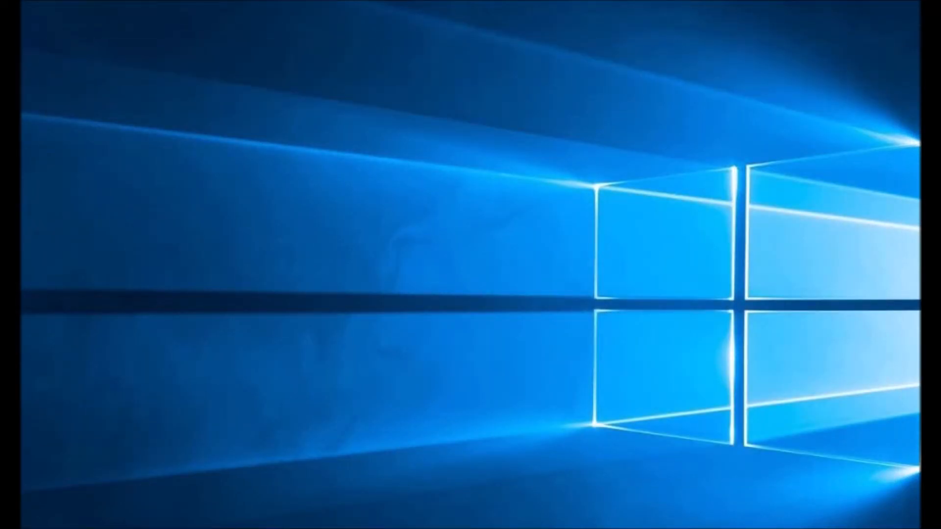
click(220, 528)
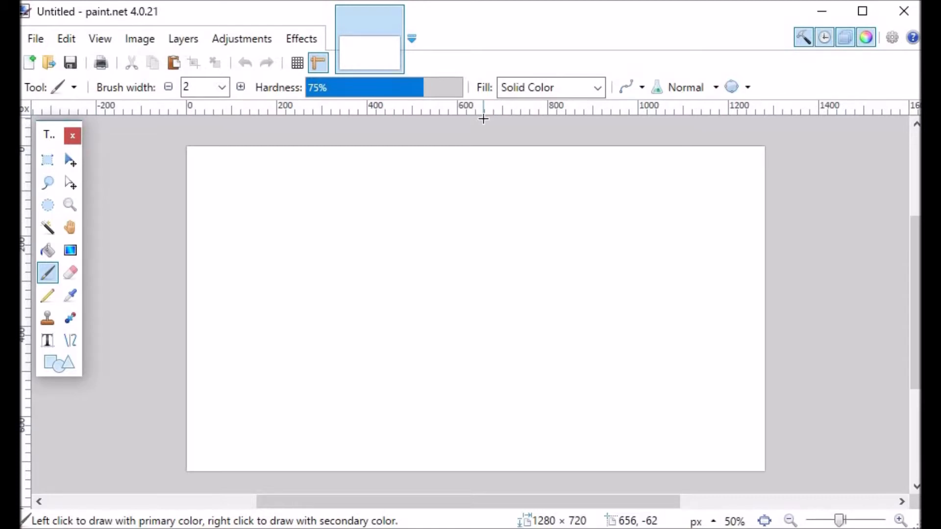
Step: Open the rendered image tutorialGfx.png from the Downloads folder
click(39, 44)
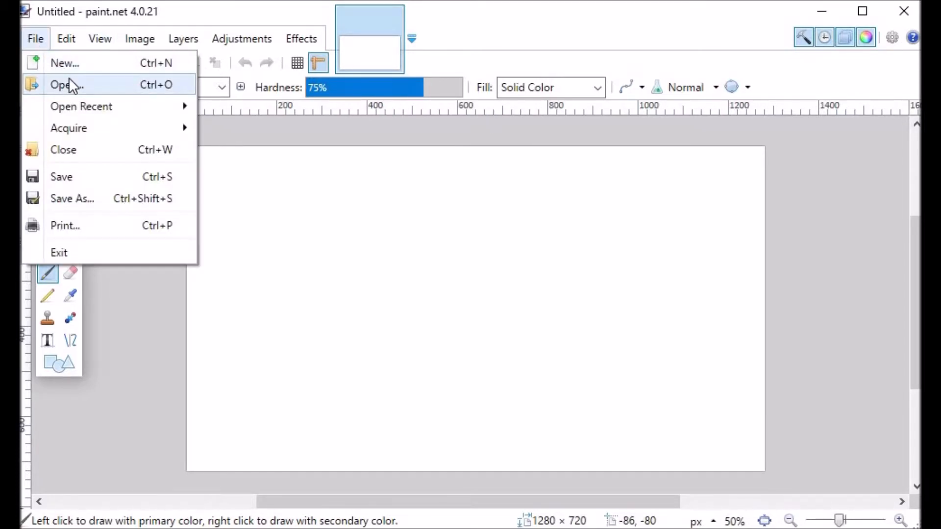
click(68, 85)
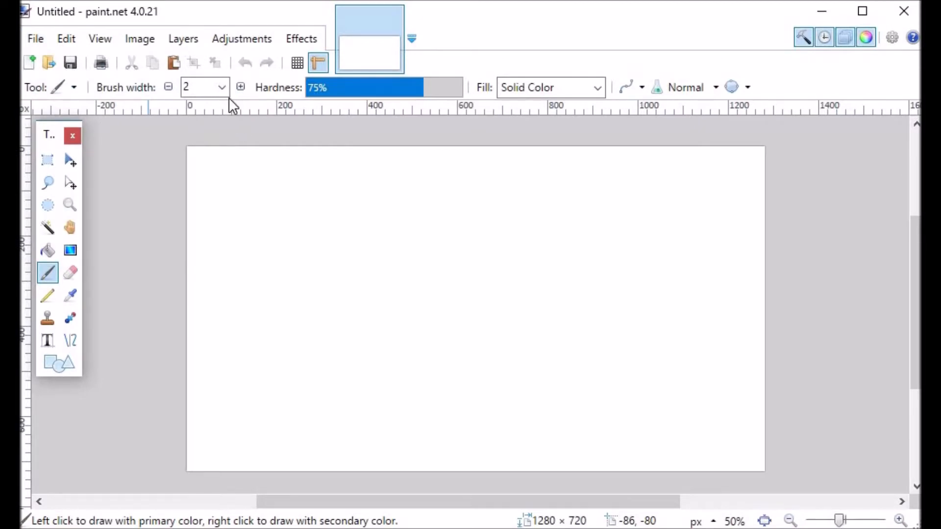
scroll(429, 251, down, 2)
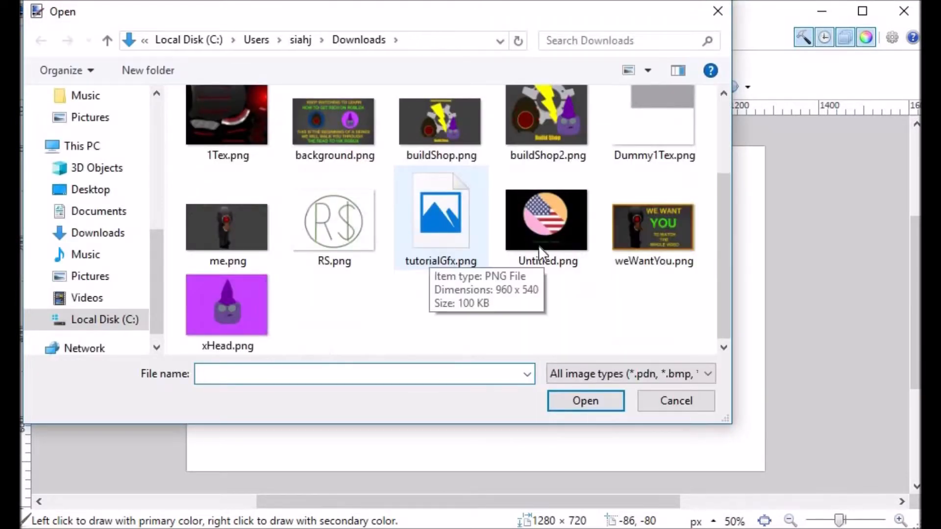
scroll(661, 157, up, 2)
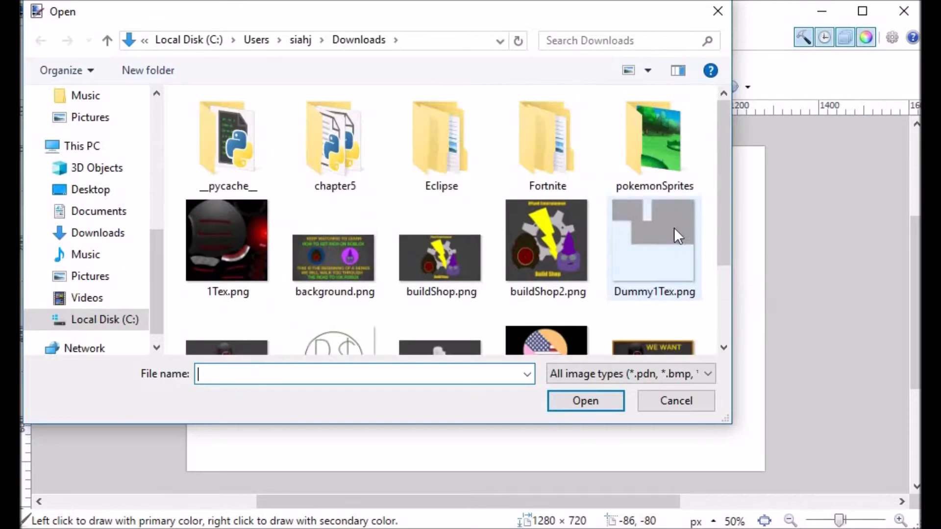
scroll(668, 240, down, 1)
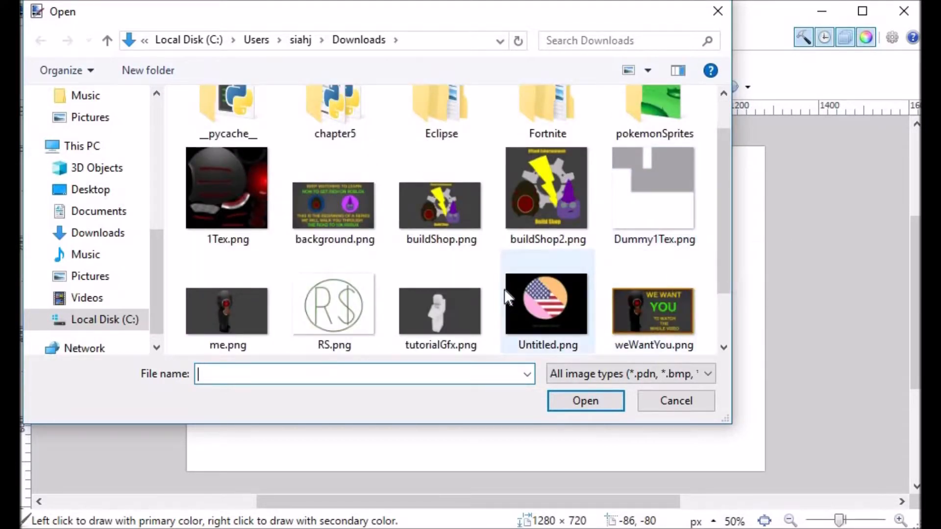
scroll(490, 274, down, 2)
click(446, 235)
click(561, 398)
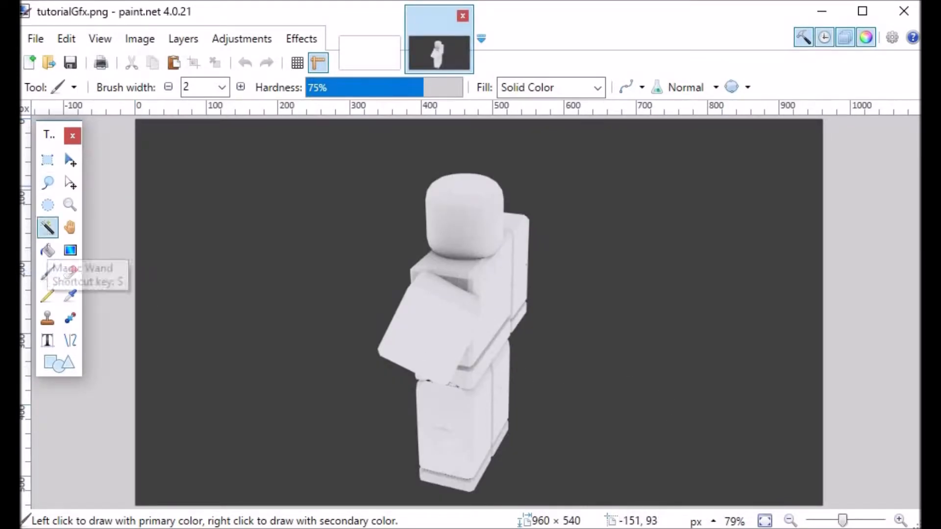
Step: Select the dark background around the character with the Magic Wand, and set its tolerance to 37%
click(44, 232)
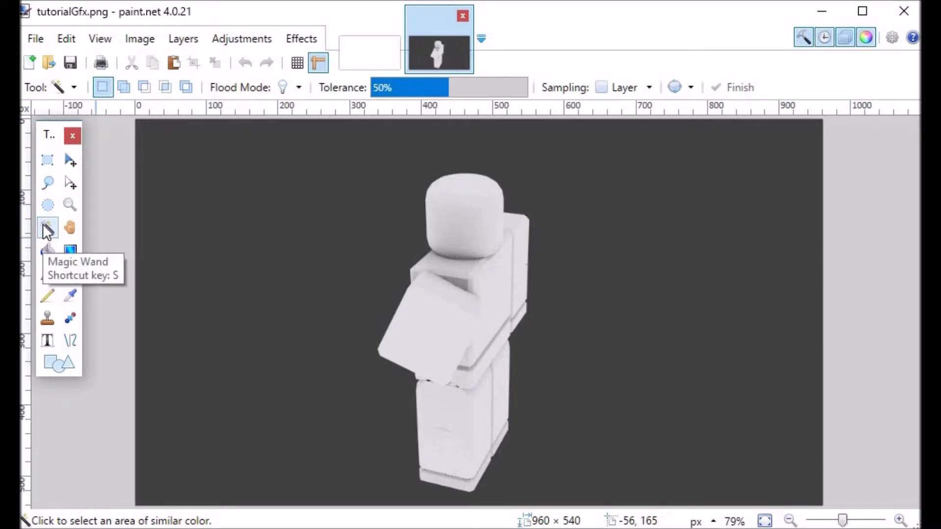
click(170, 206)
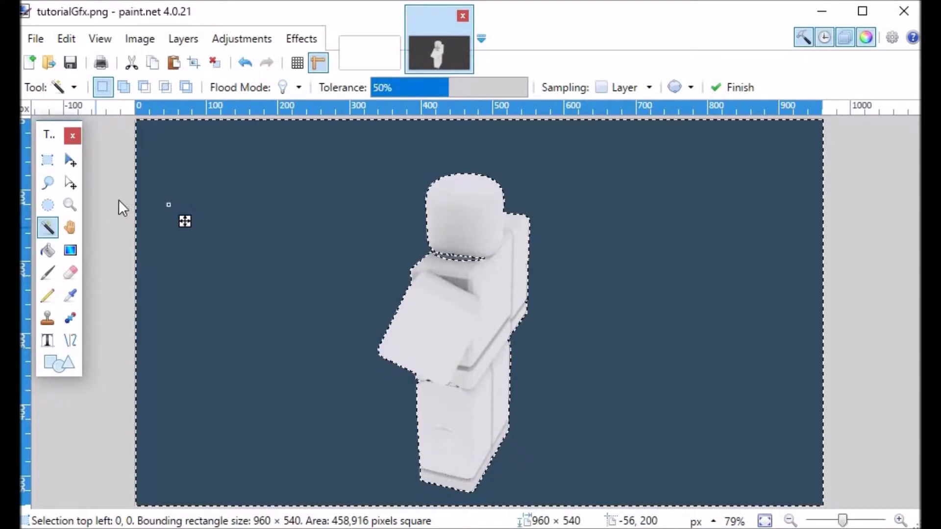
key(ctrl+z)
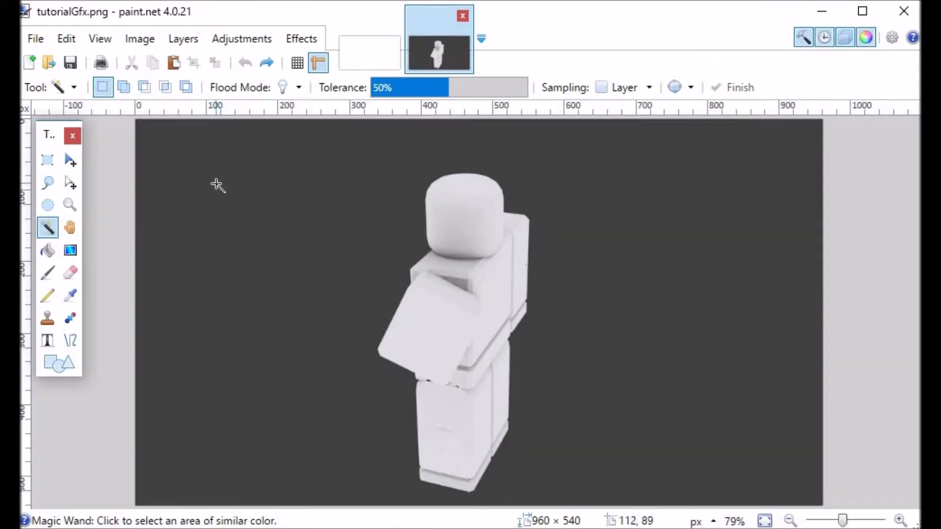
click(217, 185)
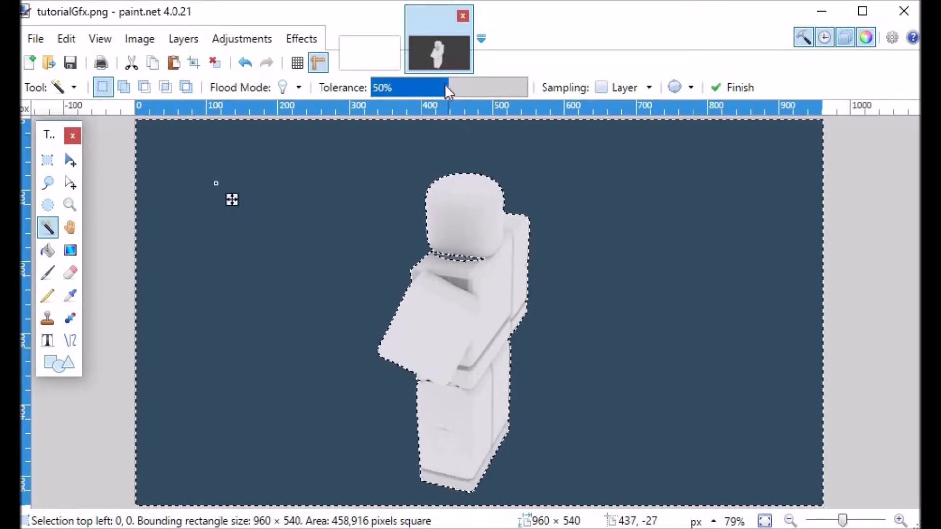
drag(442, 84, 429, 84)
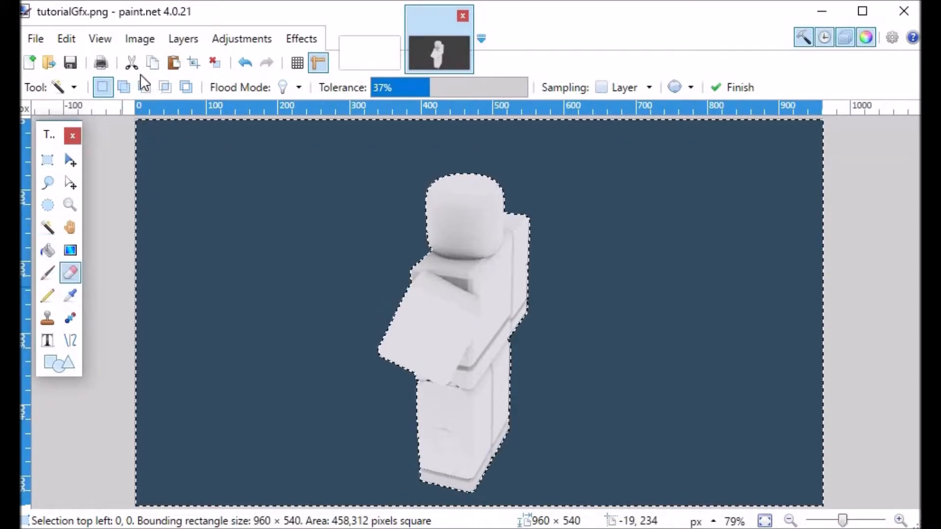
Step: Erase the selected background to transparency using the Eraser at a brush width of 175, and clear the selection
key(e)
scroll(205, 87, down, 20)
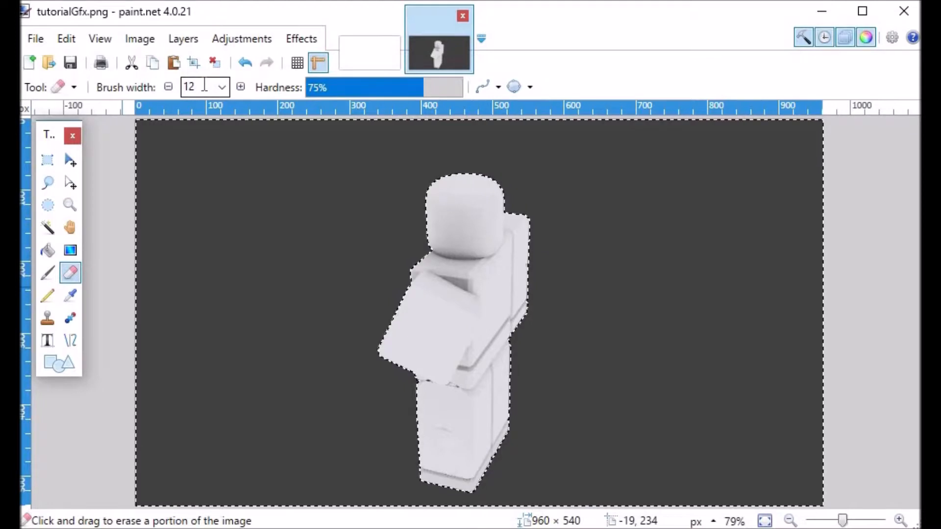
click(789, 521)
key(bracketright)
key(bracketright)
key(bracketright)
key(bracketright)
key(bracketright)
key(bracketright)
key(bracketright)
key(bracketright)
mouse_move(758, 187)
mouse_down()
mouse_move(451, 182)
mouse_move(219, 397)
mouse_move(813, 451)
mouse_move(459, 371)
mouse_move(940, 262)
mouse_move(105, 184)
mouse_move(208, 200)
mouse_up()
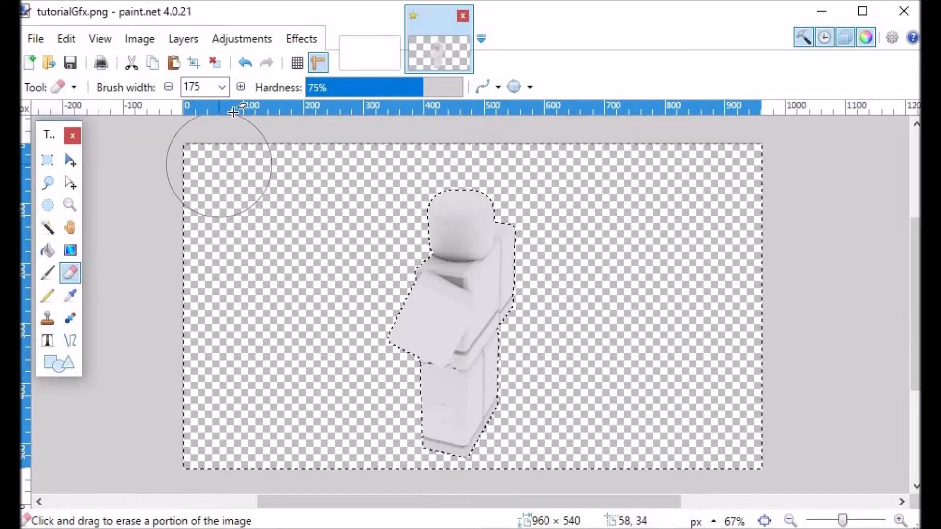
click(216, 63)
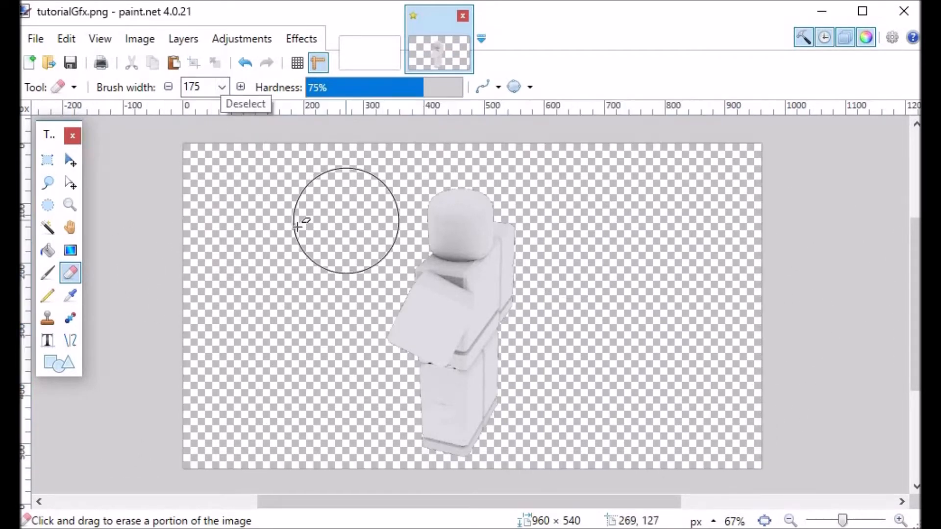
Step: Copy a rectangular area of about 271 × 478 px around the character, and switch to the blank untitled image
click(48, 160)
drag(380, 176, 545, 462)
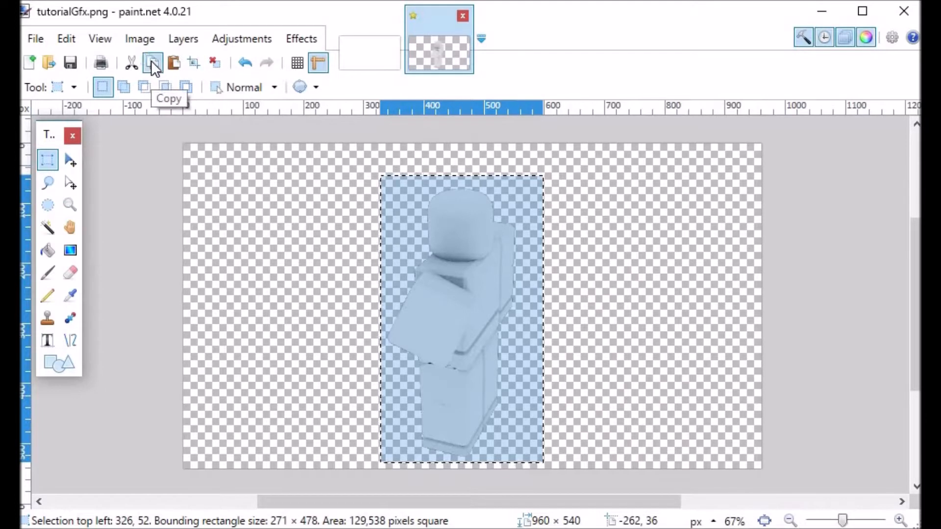
double_click(383, 52)
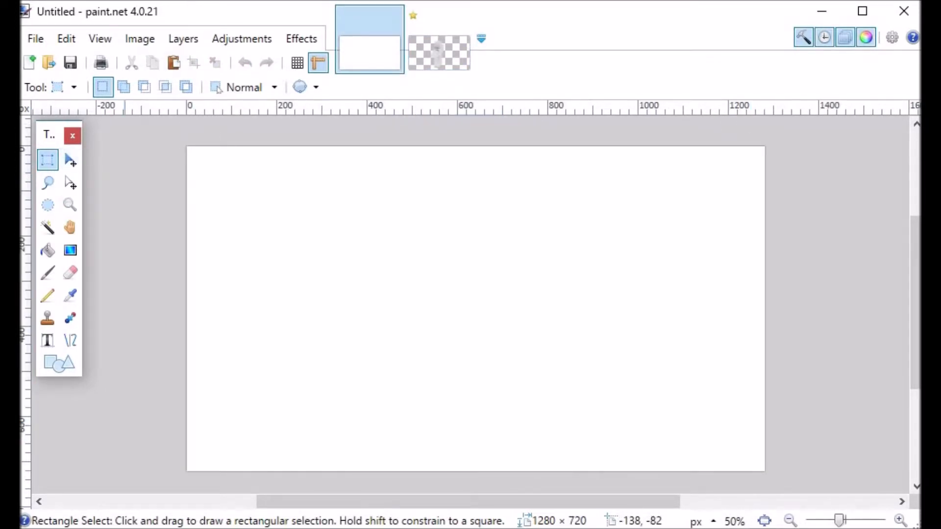
Step: Add a new layer above the white background of the untitled image and paste the copied character onto it
drag(20, 221, 142, 348)
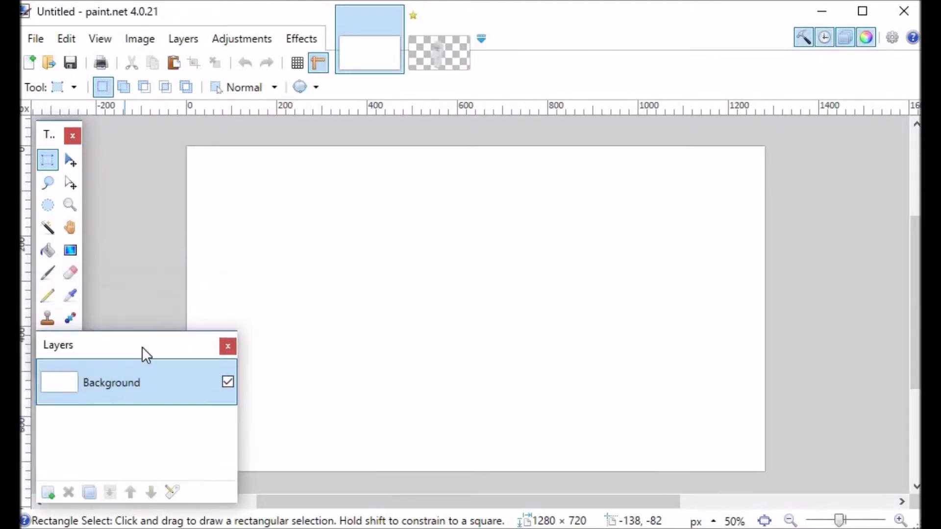
click(48, 492)
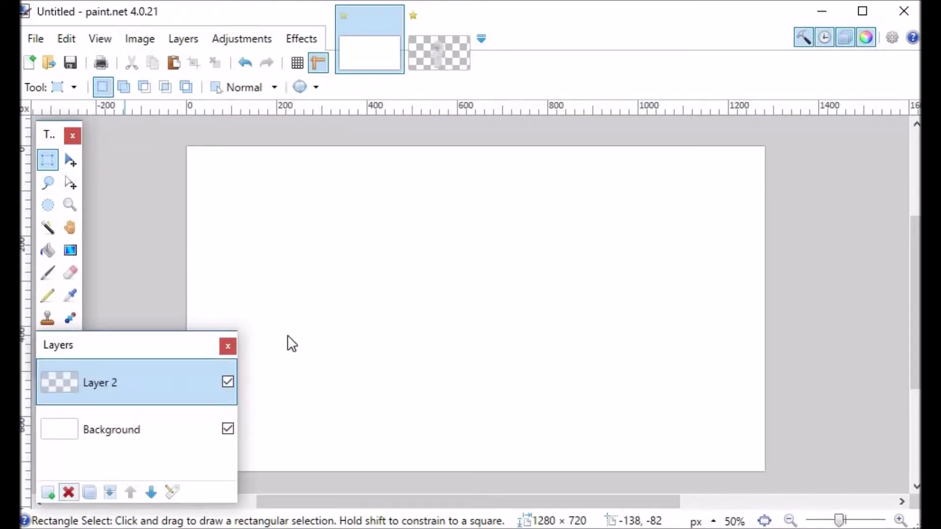
click(174, 63)
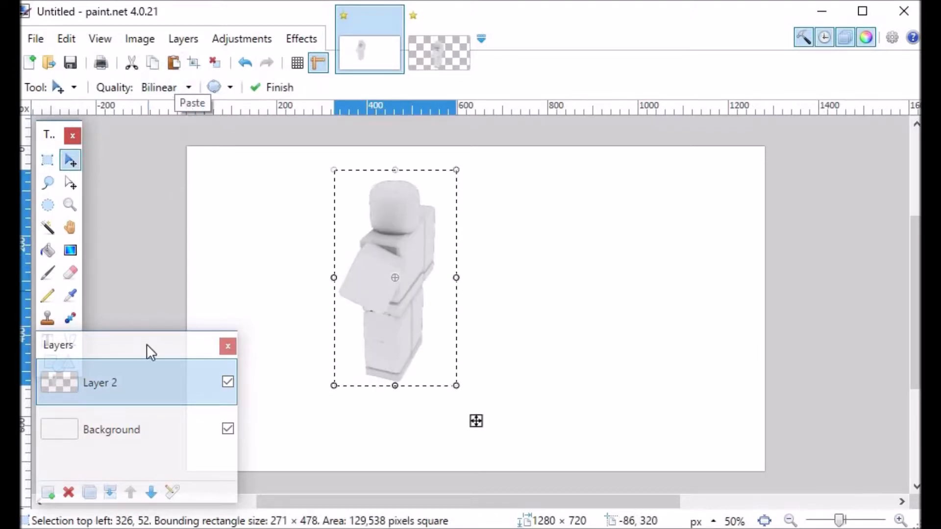
drag(143, 352, 0, 353)
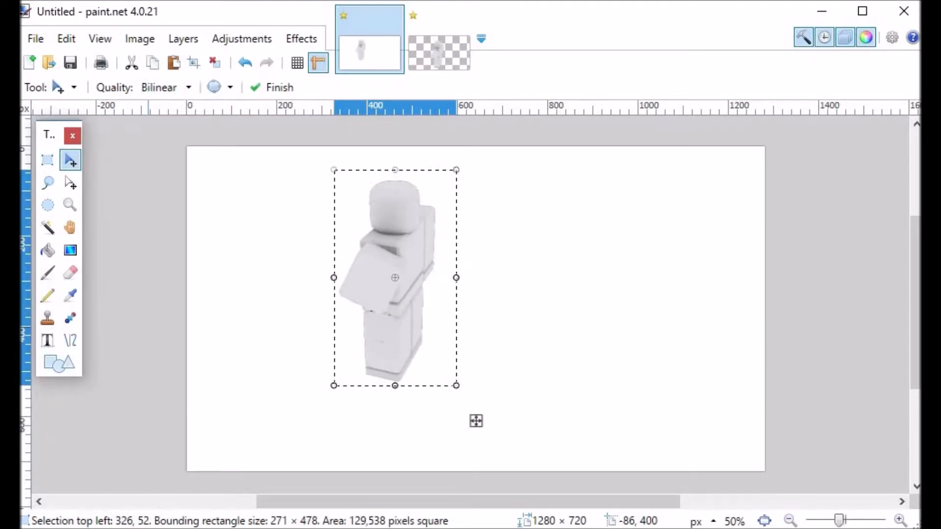
Step: Enlarge the pasted character to about 370 × 654 px, position it in the left half of the canvas, and clear the selection
drag(399, 235, 351, 270)
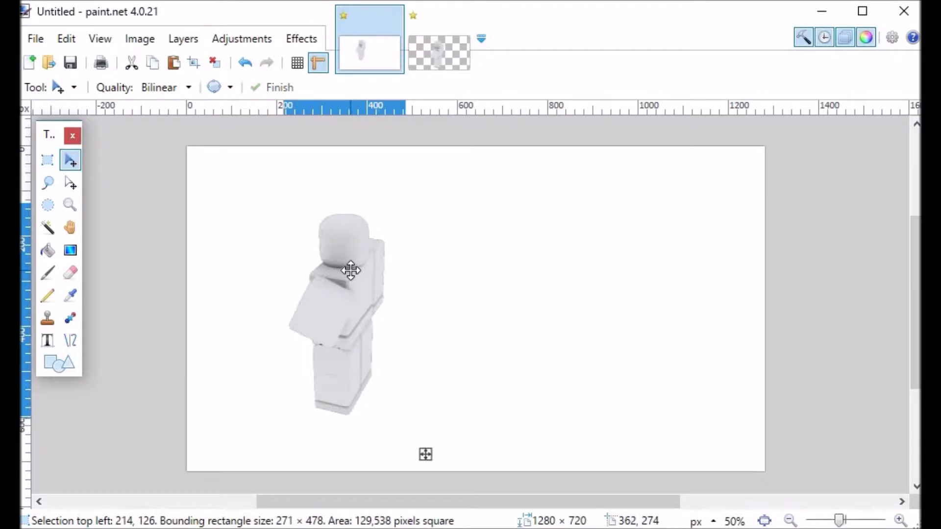
drag(408, 203, 448, 157)
drag(431, 419, 464, 457)
drag(398, 307, 414, 297)
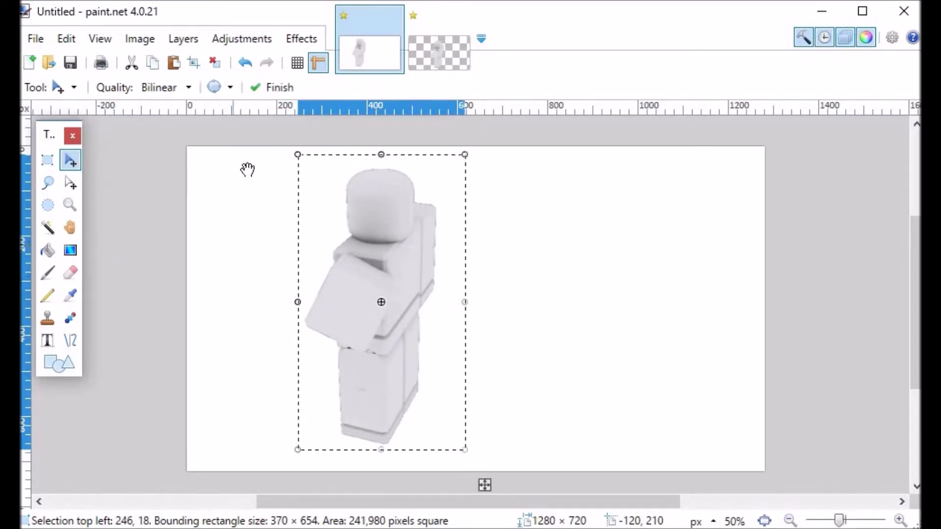
click(213, 64)
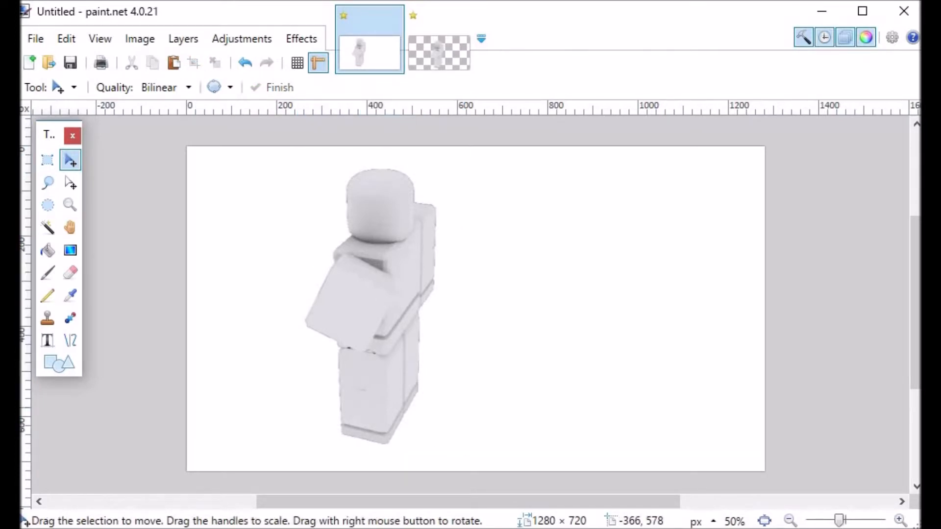
Step: Show the Layers and Colors windows with the Background layer active, and arrange them beside the canvas
key(F7)
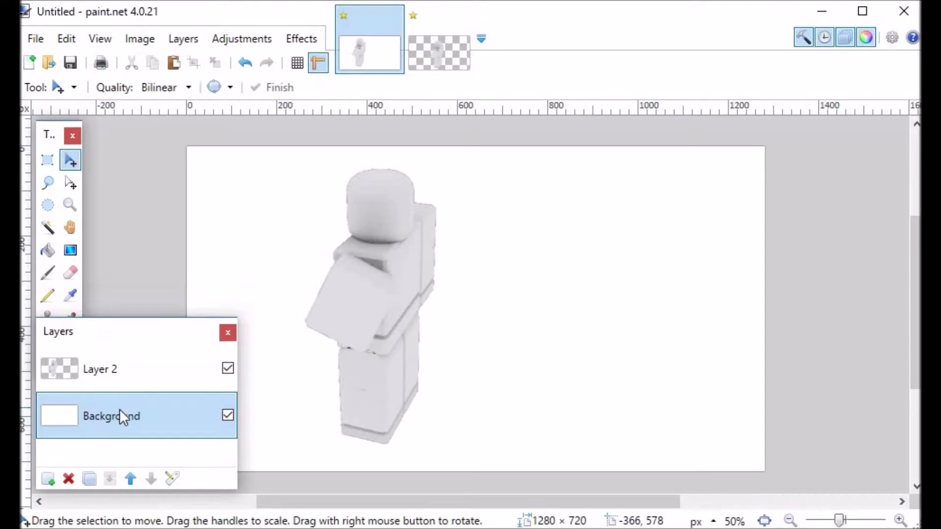
key(F8)
drag(781, 301, 814, 313)
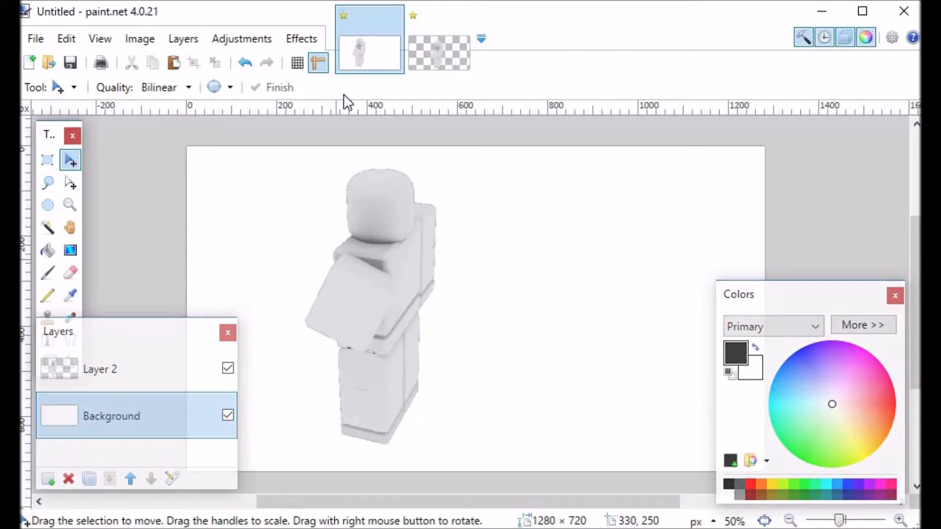
key(F5)
drag(643, 116, 801, 116)
key(F5)
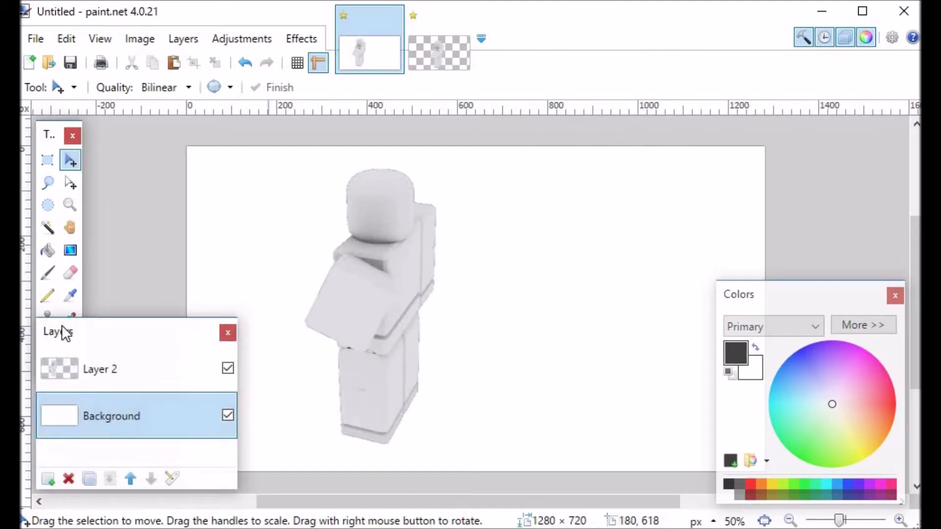
Step: Fill the Background layer with solid dark grey using the Paint Bucket
click(51, 251)
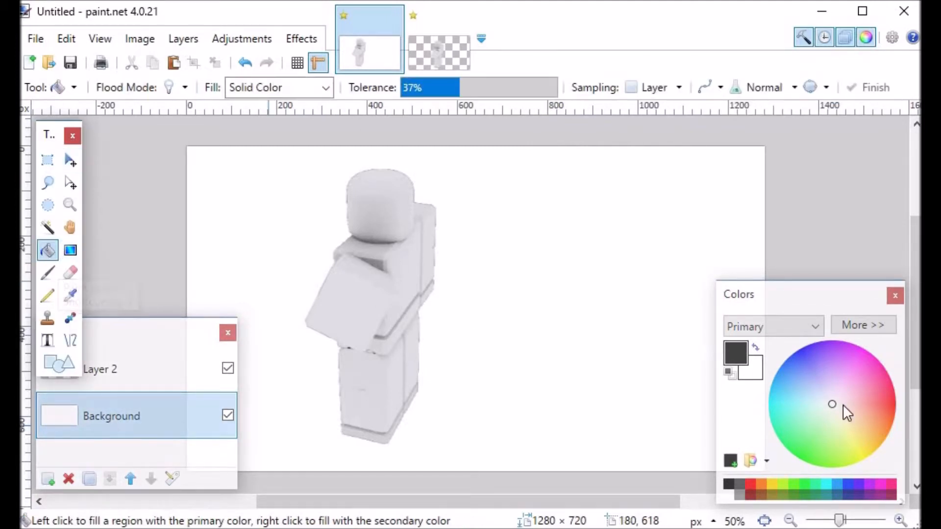
click(740, 483)
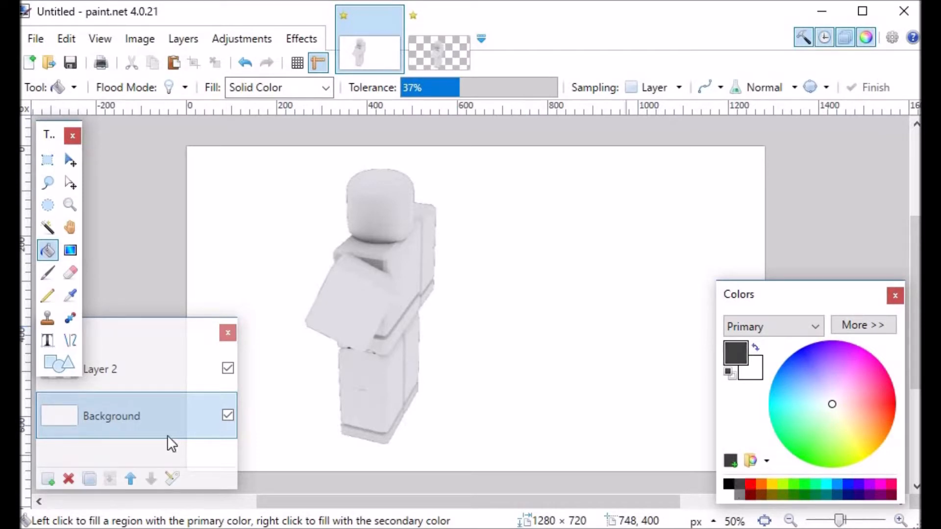
click(557, 254)
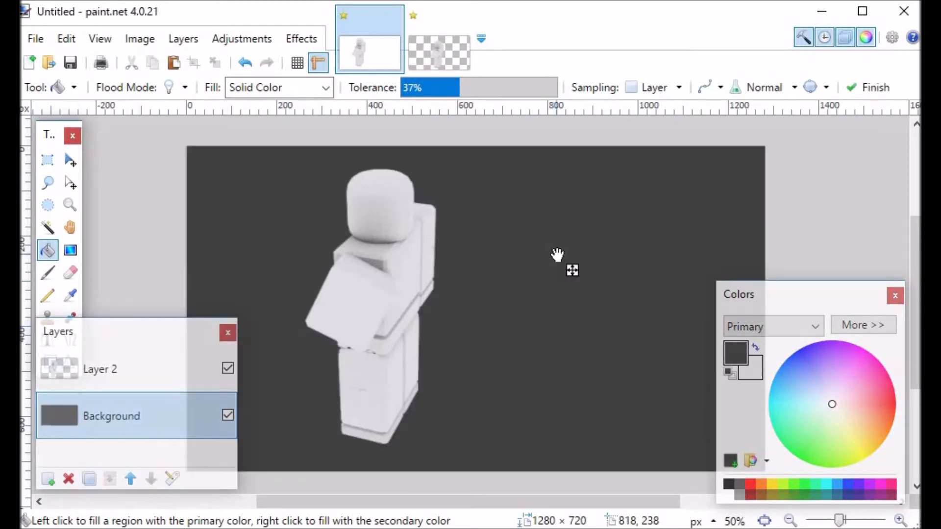
Step: On a new layer above the Background, draw an orange rectangle outline about 1259 × 700 px along the canvas edges with brush width 10
click(44, 479)
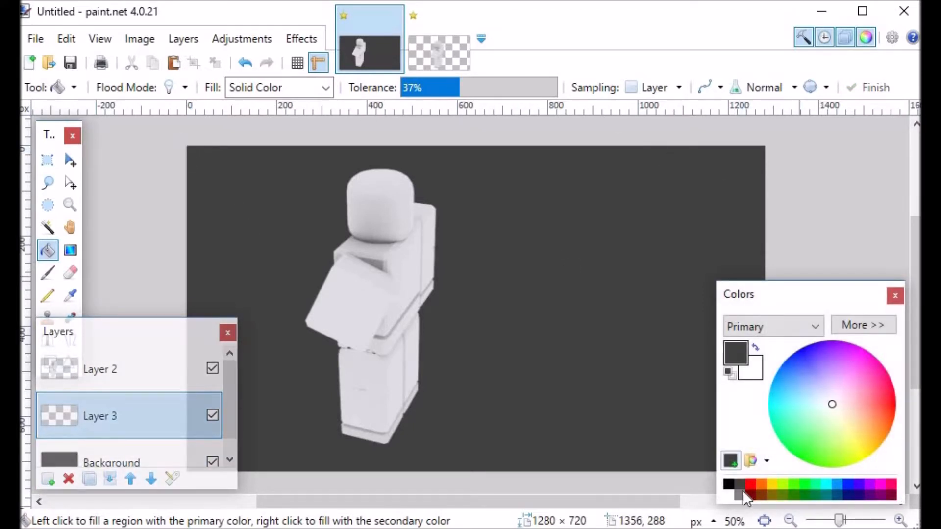
click(762, 483)
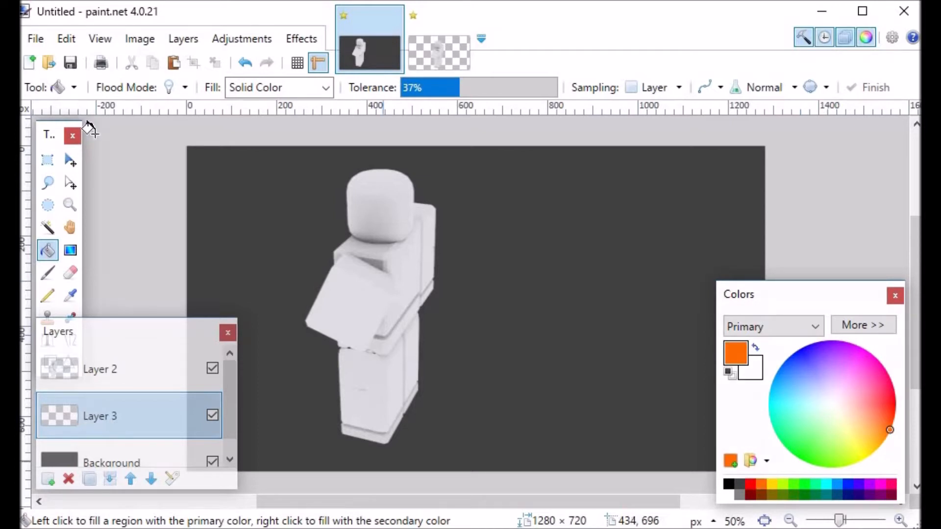
click(58, 362)
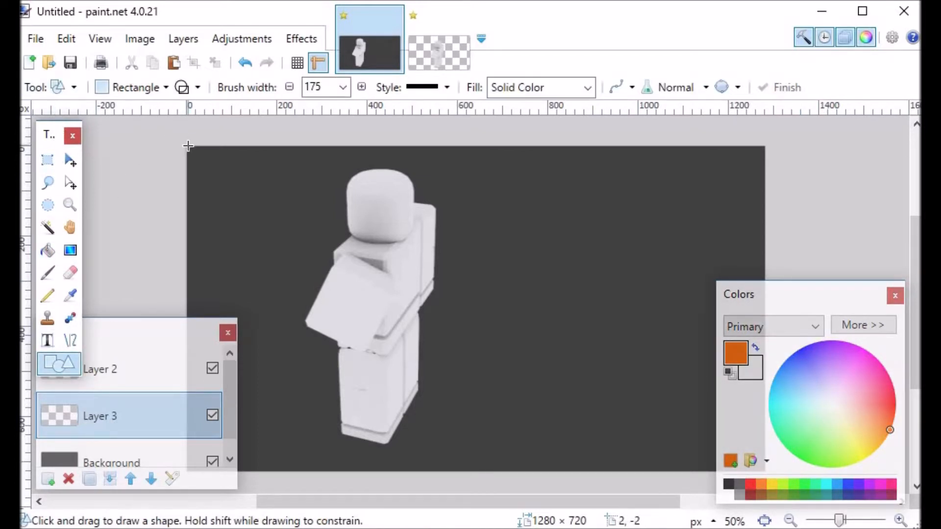
drag(188, 145, 437, 363)
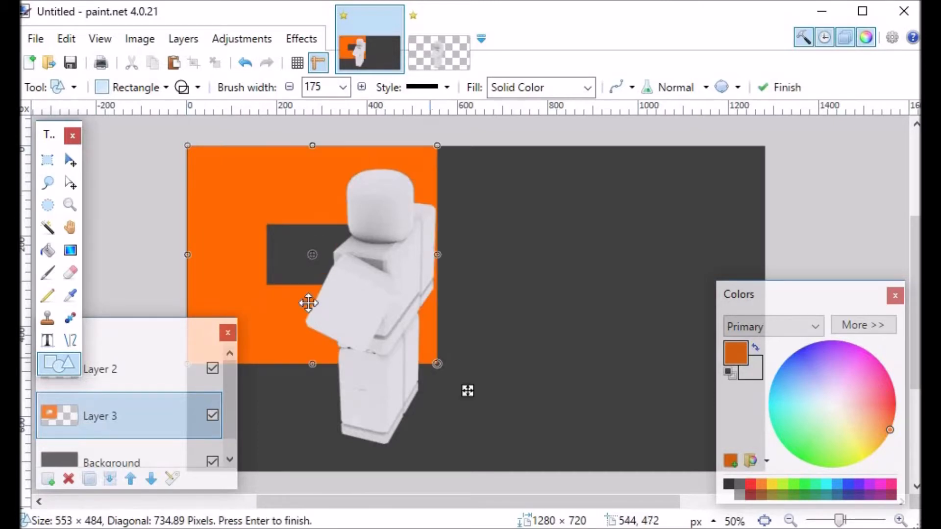
key(ctrl+z)
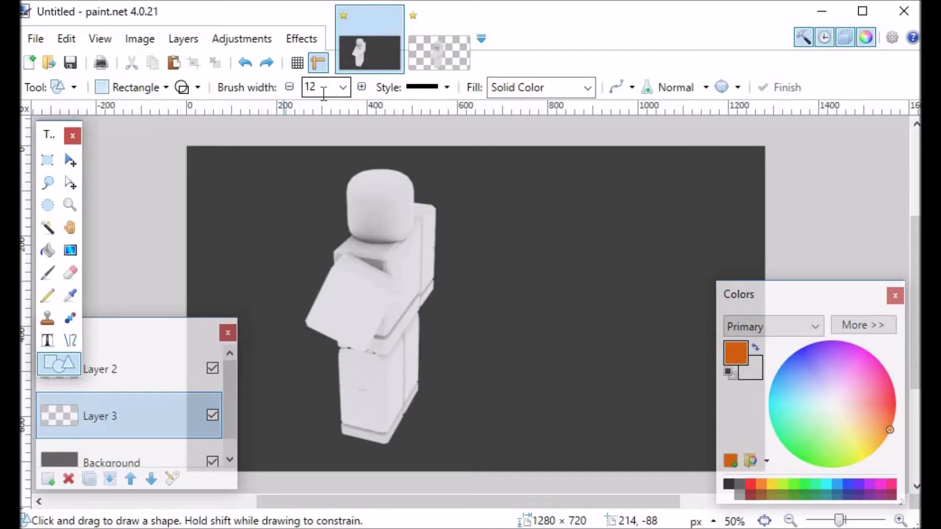
drag(193, 152, 760, 469)
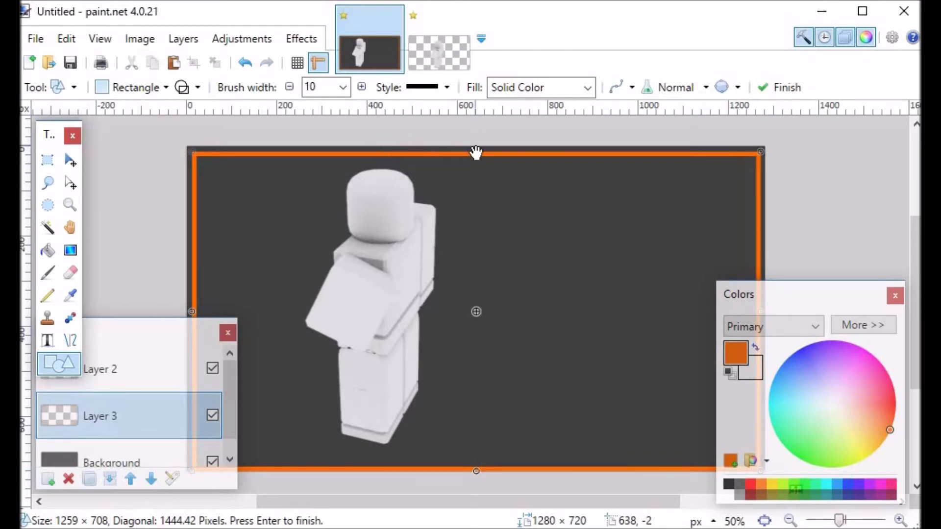
drag(477, 153, 476, 153)
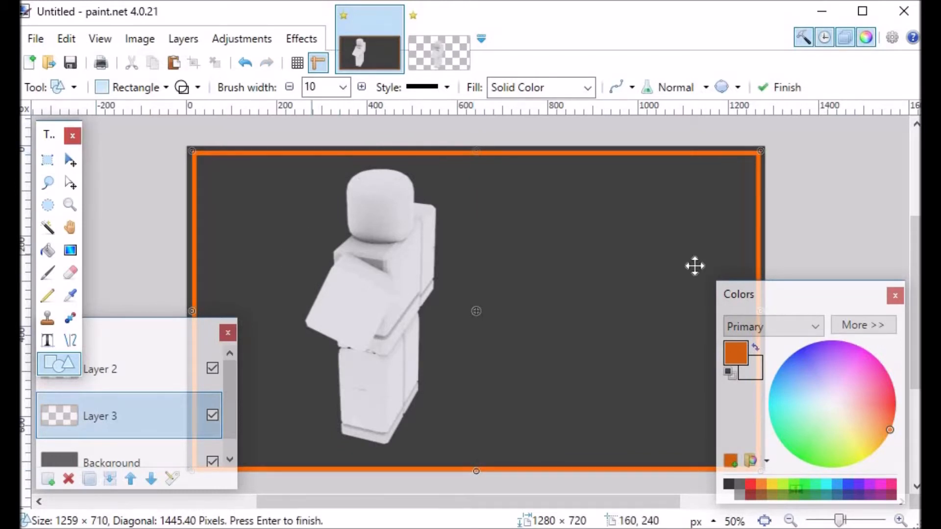
drag(475, 470, 476, 465)
drag(191, 312, 193, 312)
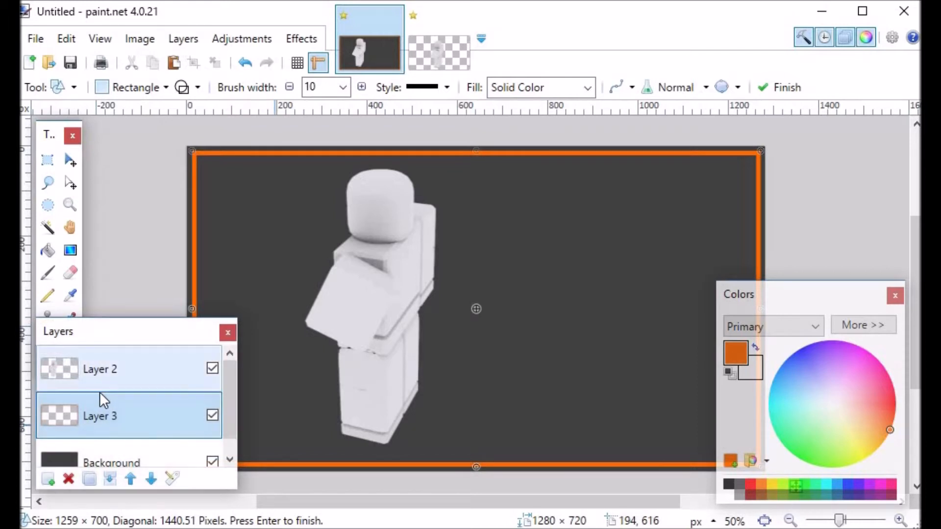
Step: Add a new layer above the character and set the Text tool to HelveticaNeue LT 65 Medium, size 72, in bright green
click(104, 379)
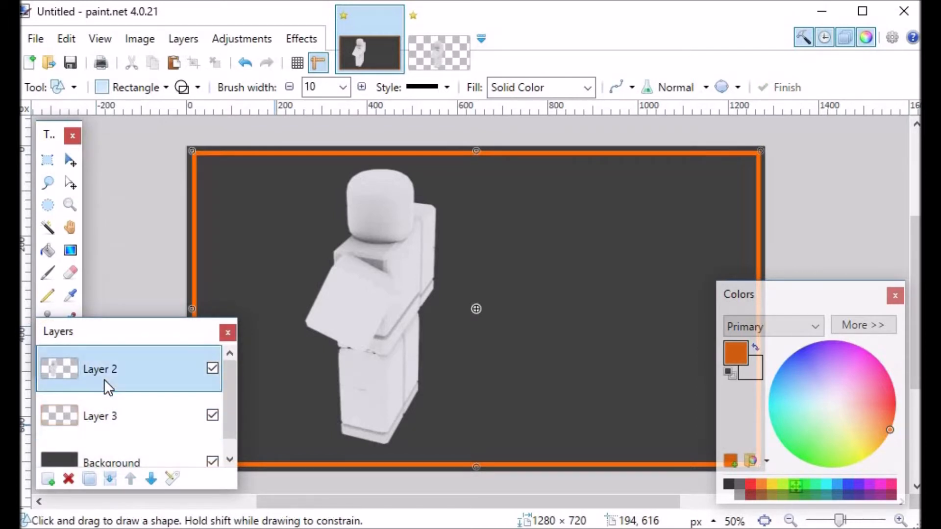
click(49, 477)
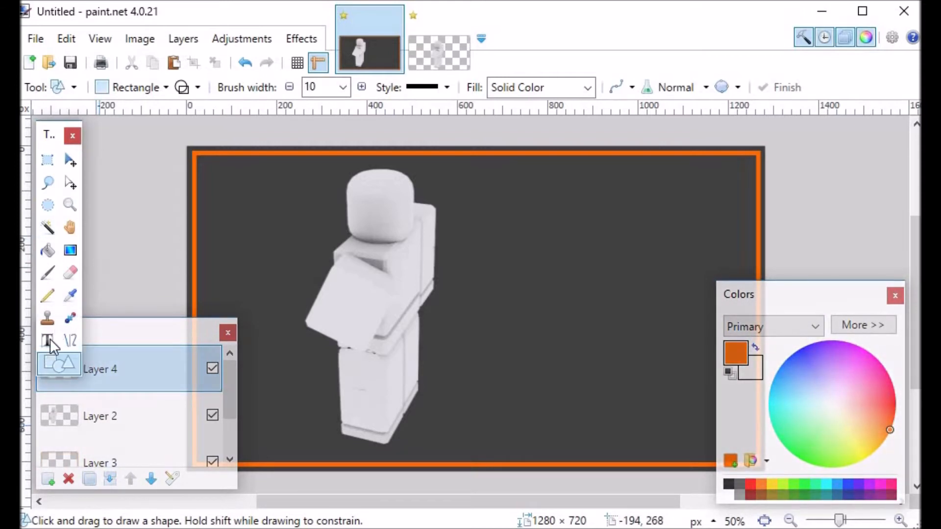
click(48, 339)
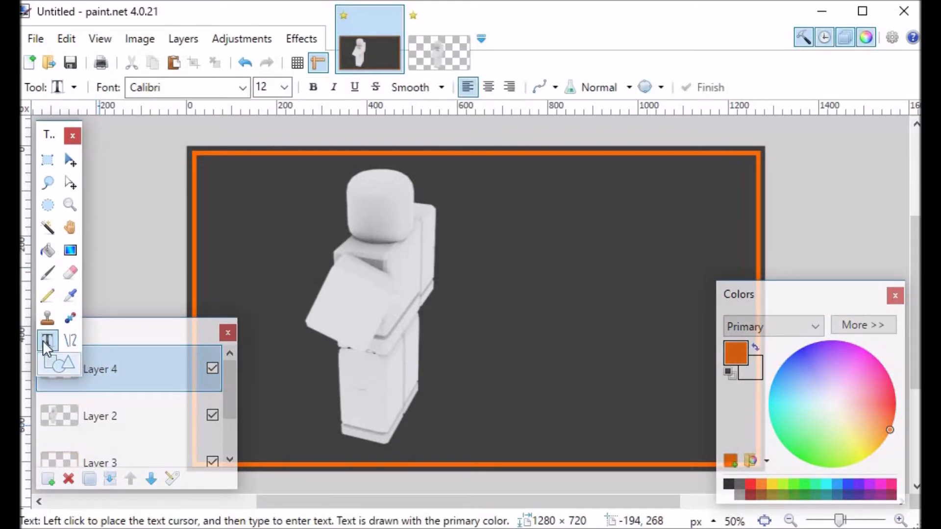
click(243, 86)
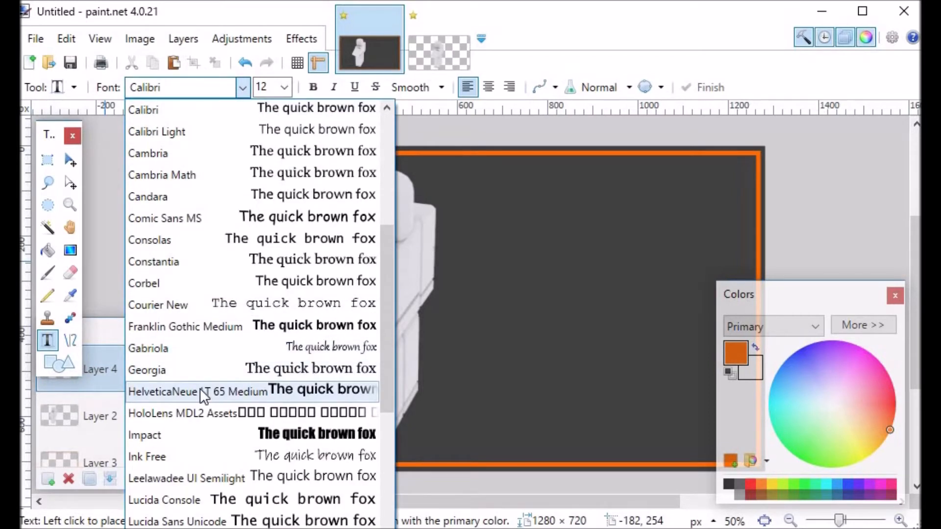
click(200, 388)
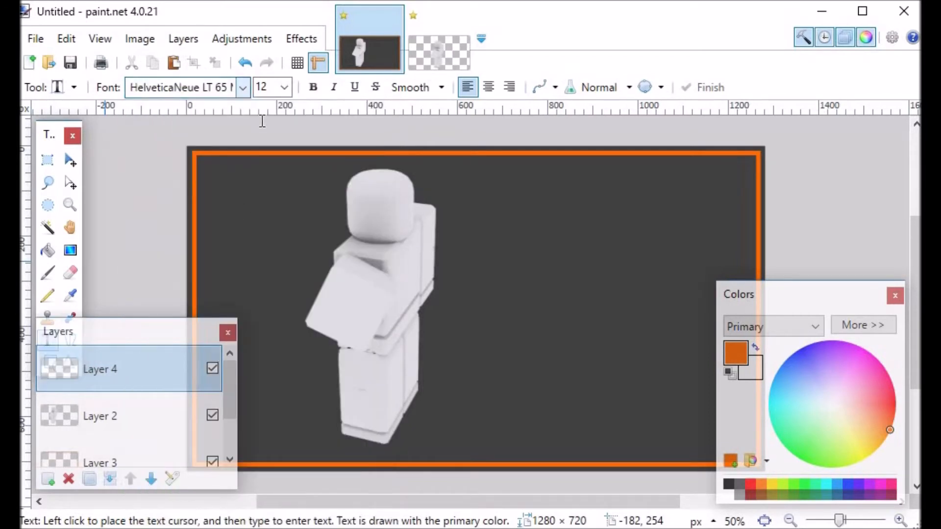
click(284, 86)
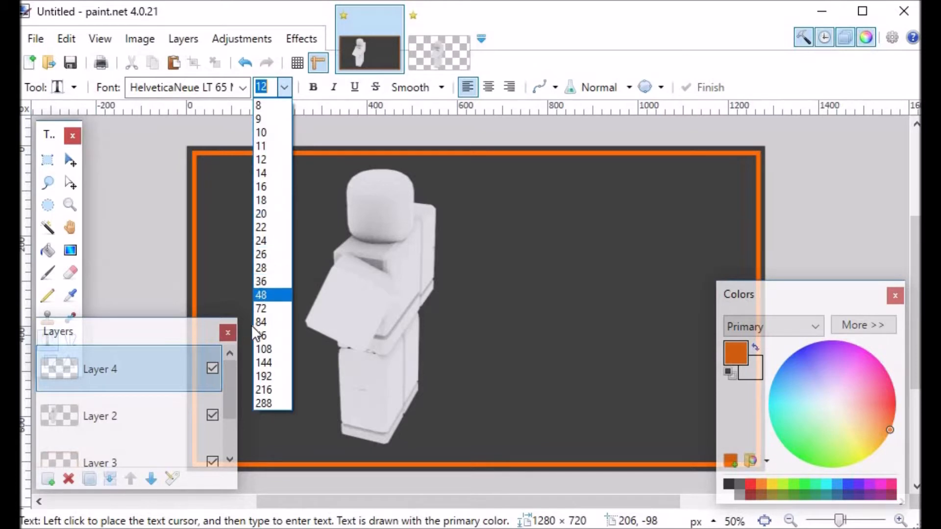
click(260, 308)
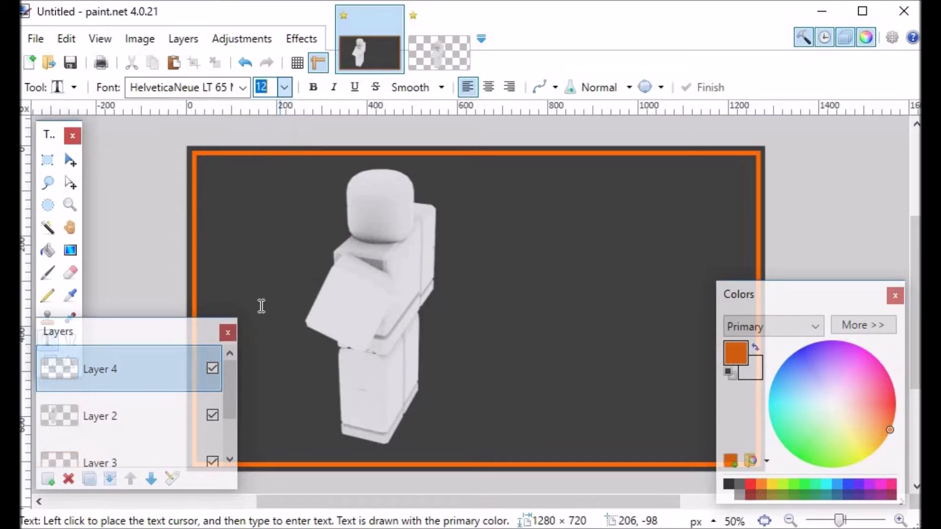
click(793, 484)
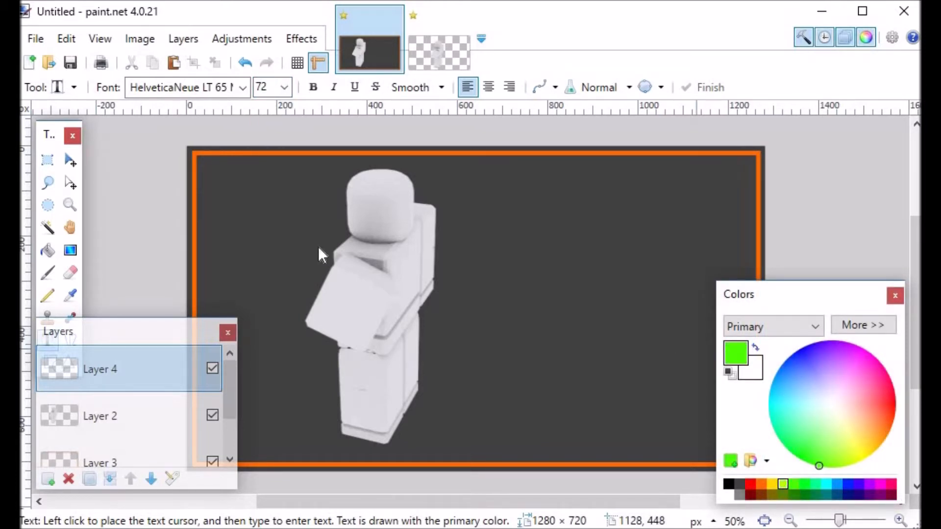
Step: Add the text "DO YOU" in the upper area to the right of the character's head
click(477, 224)
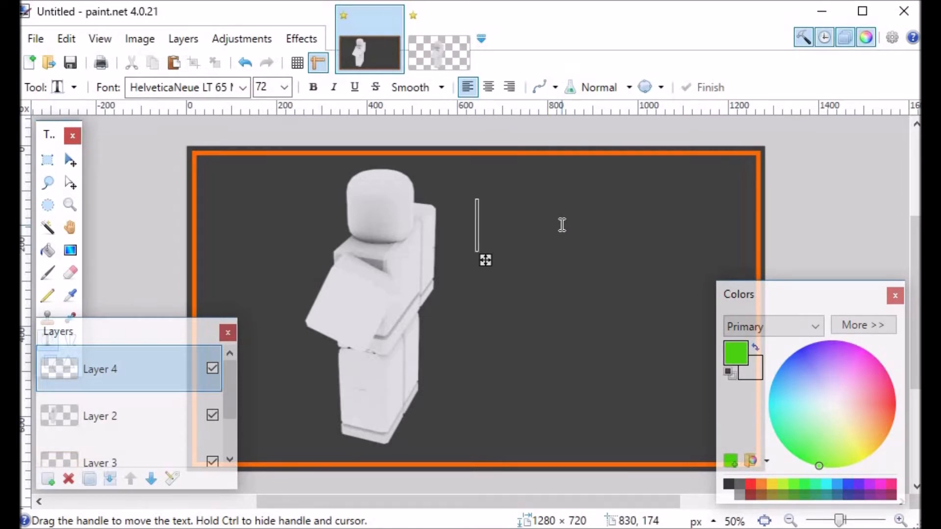
text(DO)
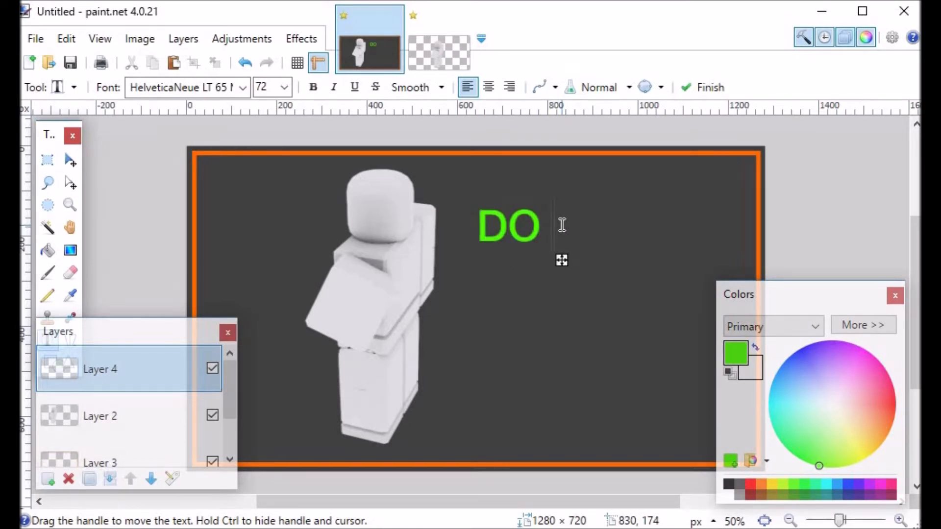
key(BackSpace)
mouse_move(552, 260)
mouse_down()
mouse_move(653, 241)
mouse_move(639, 252)
mouse_move(547, 258)
mouse_move(562, 253)
mouse_up()
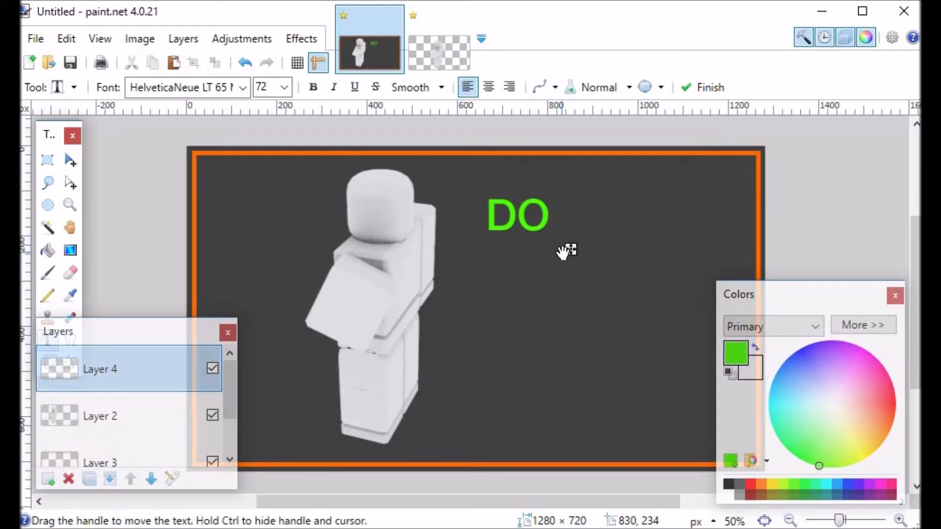
text(YOU)
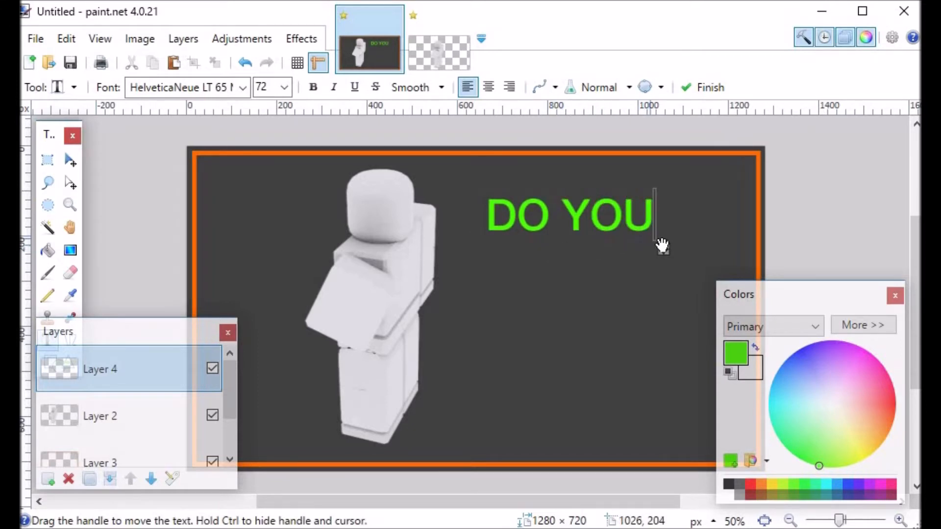
drag(667, 252, 680, 247)
Step: Add the text "WANT" centred beneath the "DO YOU" line
click(575, 332)
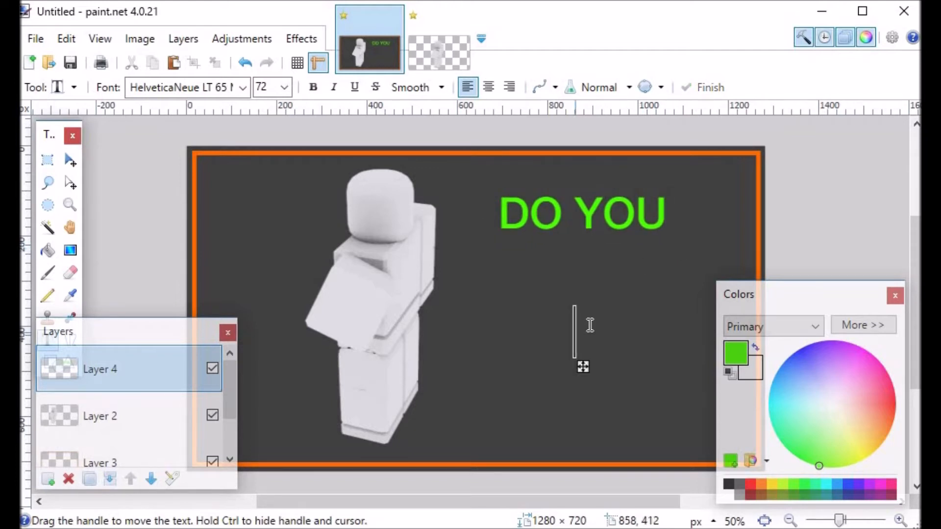
text(WANT)
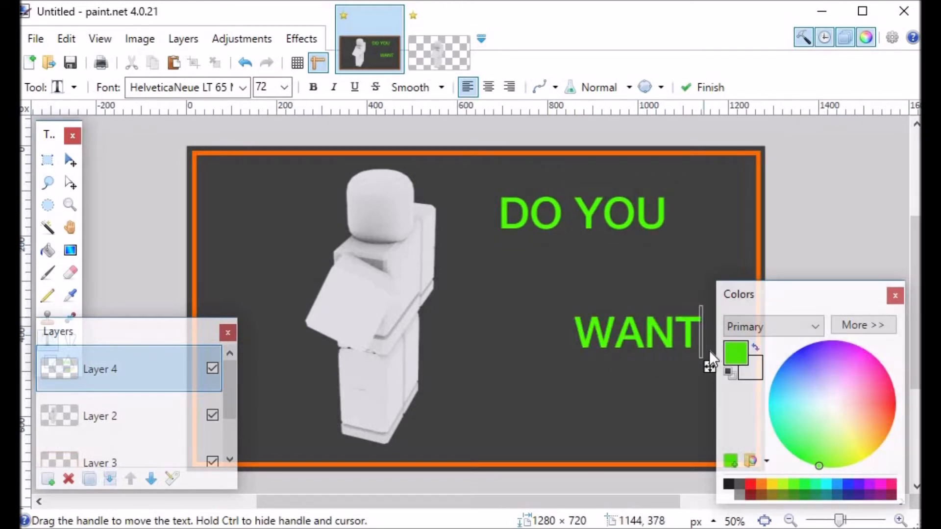
drag(709, 365, 652, 321)
Step: Add the text "ROBUX?" centred beneath "WANT", moving the Colors window clear of the canvas
click(569, 403)
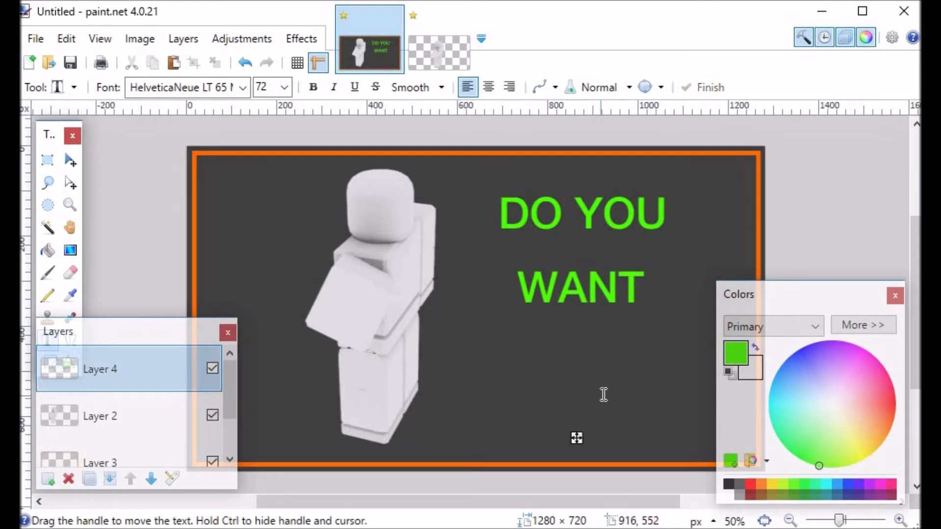
text(RO)
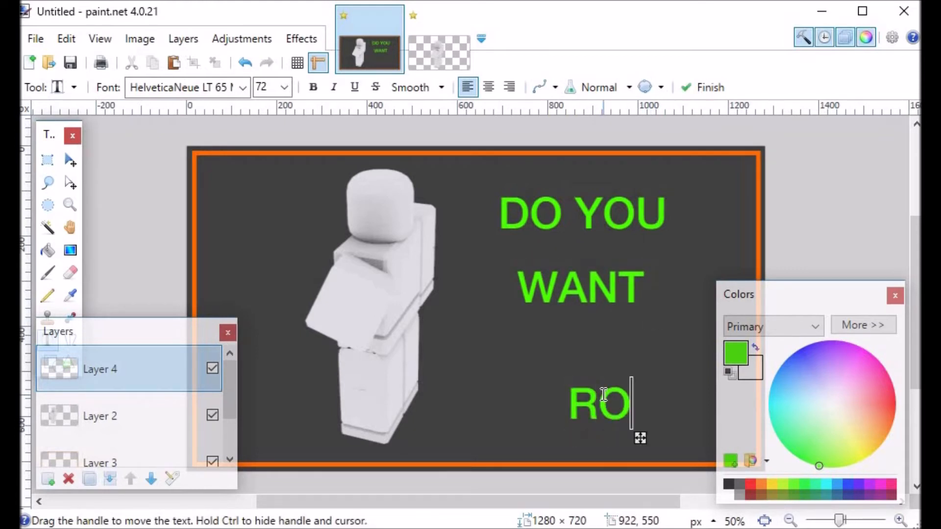
text(BUX?)
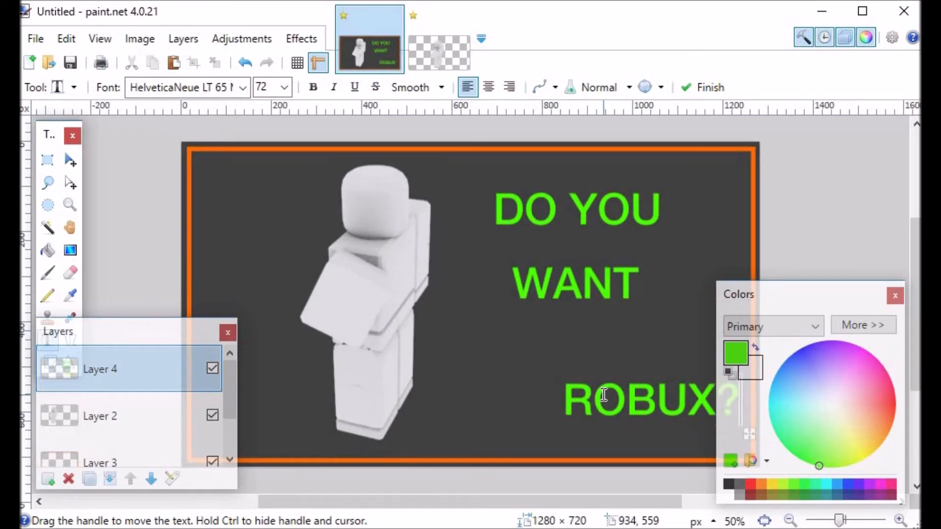
drag(780, 297, 830, 309)
drag(705, 410, 679, 398)
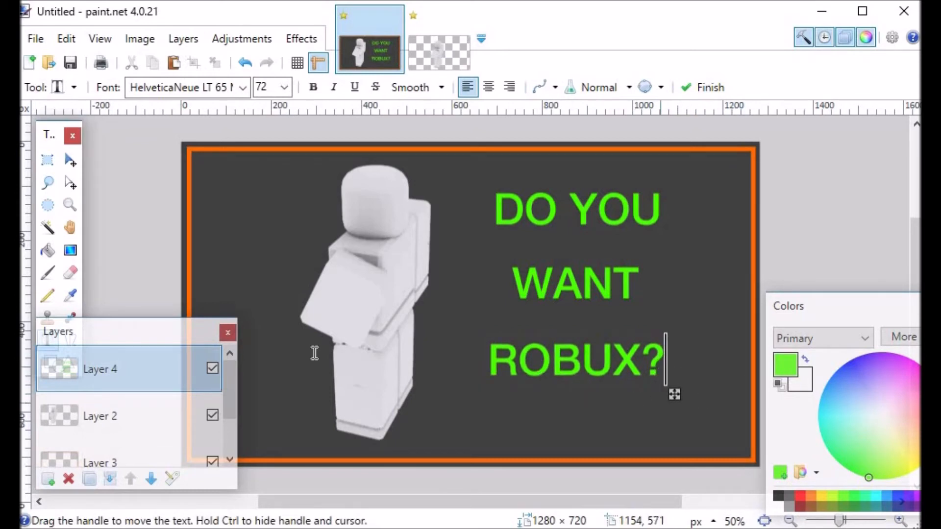
Step: Enlarge the "ROBUX?" text to size 108 and reposition it centred beneath "WANT"
click(283, 89)
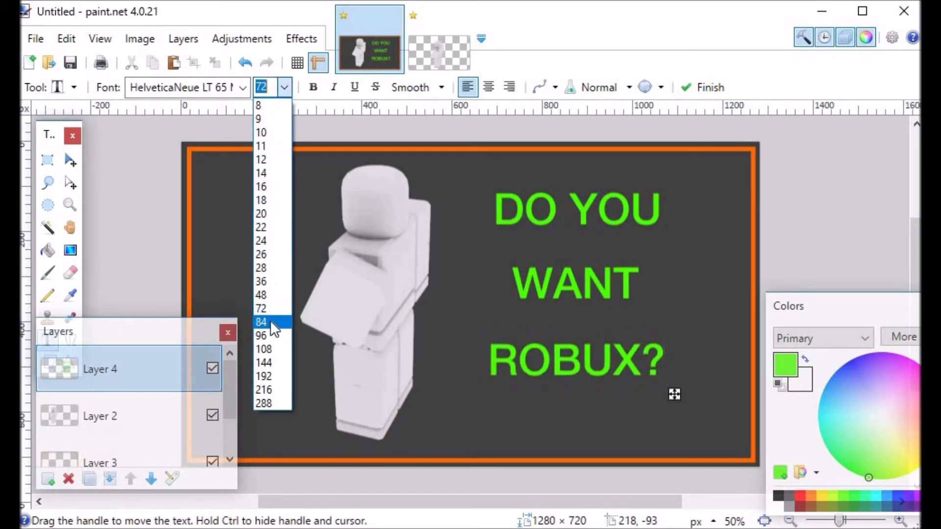
click(265, 331)
drag(733, 404, 704, 421)
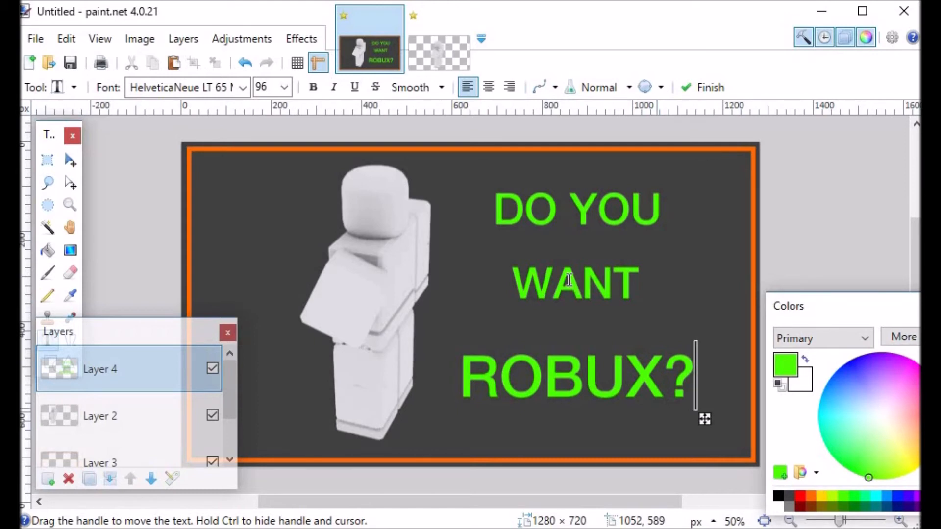
click(282, 87)
click(269, 349)
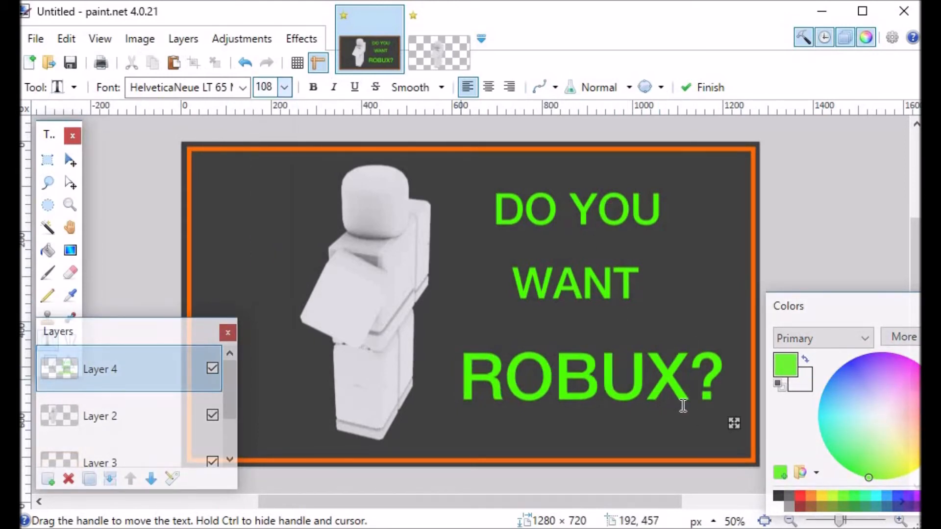
drag(733, 423, 723, 405)
click(728, 411)
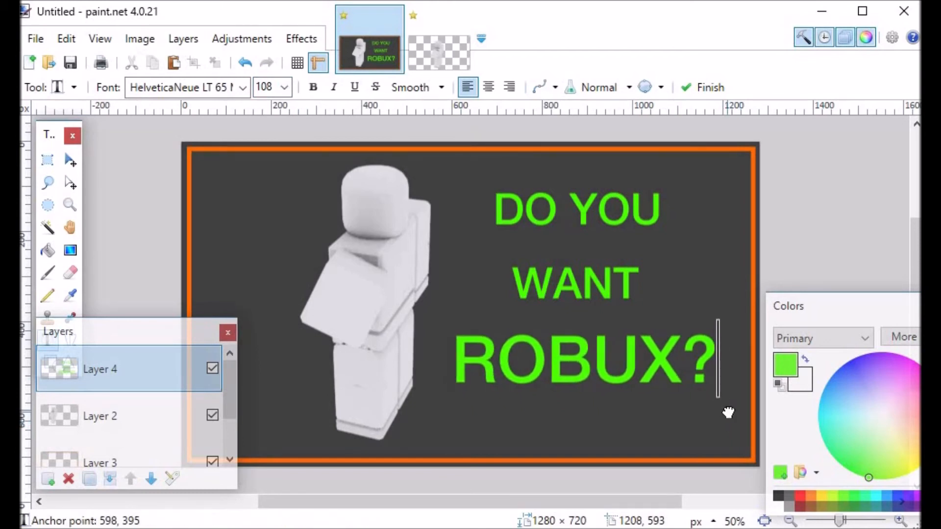
Step: Select the "DO YOU" and "WANT" lines together and nudge them slightly right and down to align above "ROBUX?"
click(48, 160)
drag(486, 183, 671, 305)
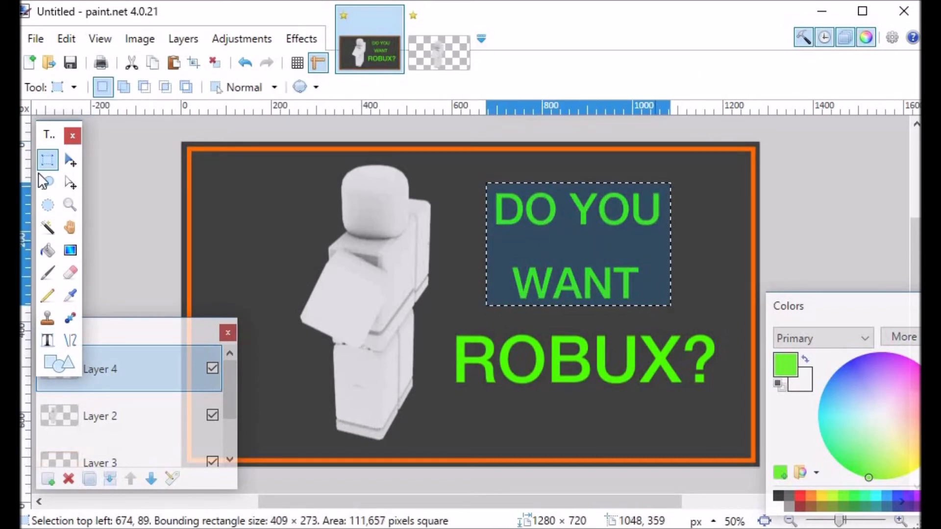
click(70, 160)
drag(585, 228, 589, 230)
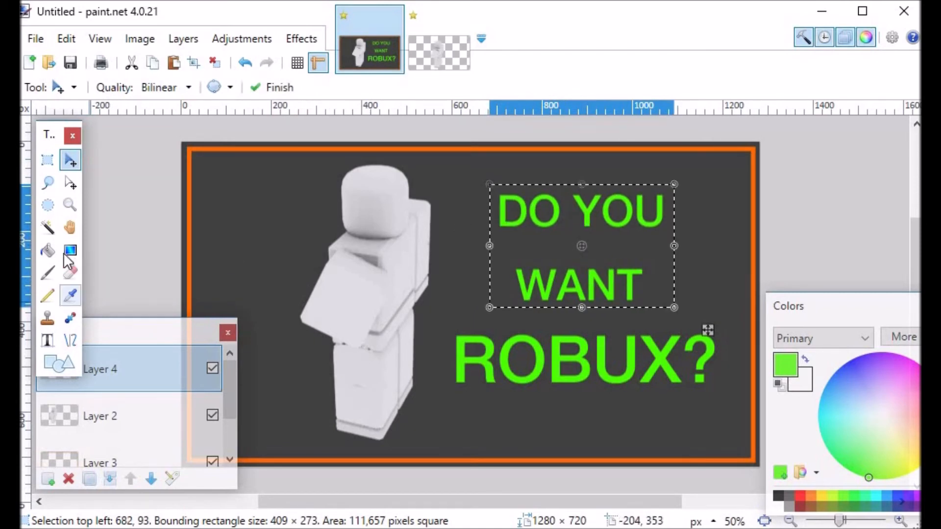
Step: Deselect the text area and recolour every letter of "DO YOU" golden yellow with the Paint Bucket
click(48, 251)
click(823, 495)
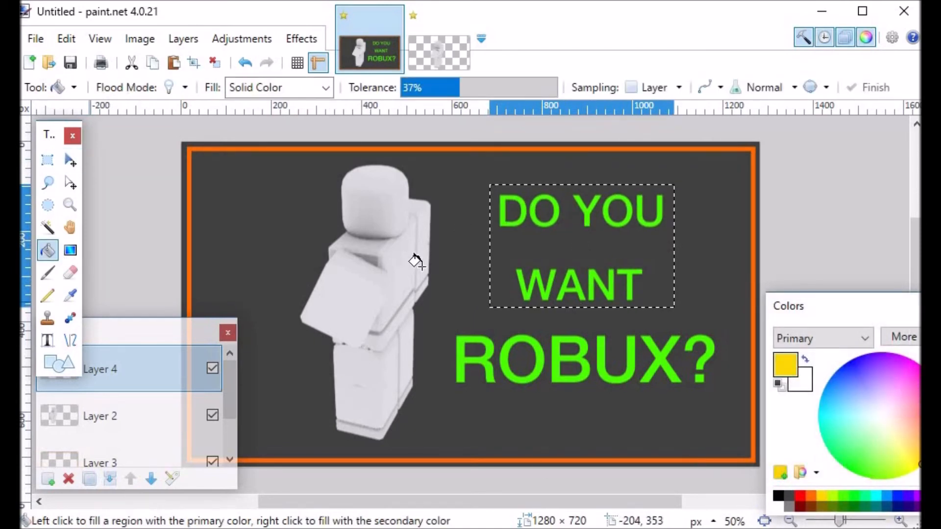
key(ctrl+d)
click(499, 211)
click(555, 212)
click(587, 208)
click(608, 215)
click(639, 206)
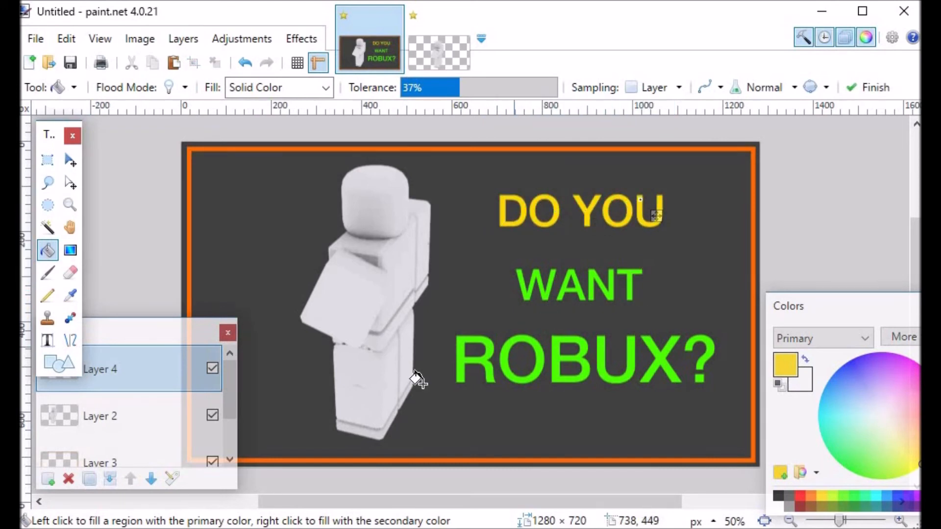
Step: Fill every letter of "WANT" with the same golden yellow, and hide the Layers and Colors windows
click(523, 292)
click(563, 292)
click(594, 281)
click(625, 276)
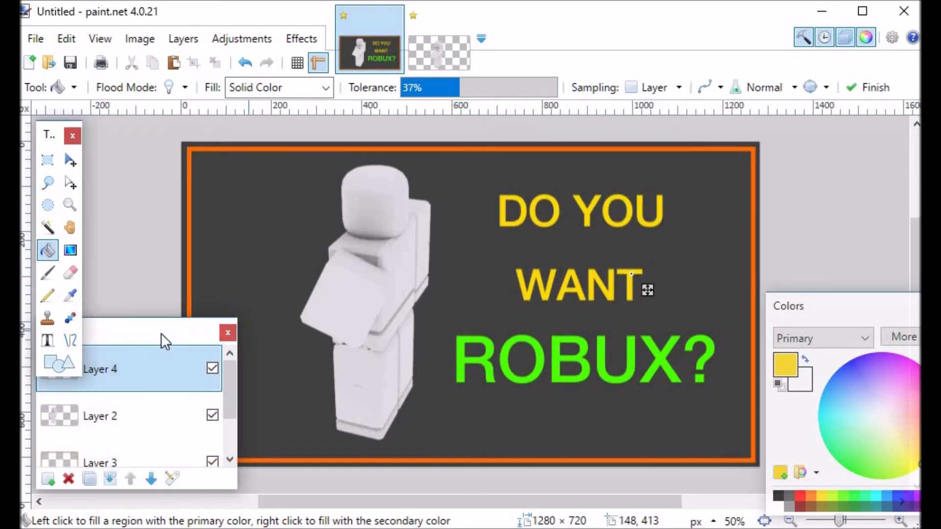
key(F7)
key(F8)
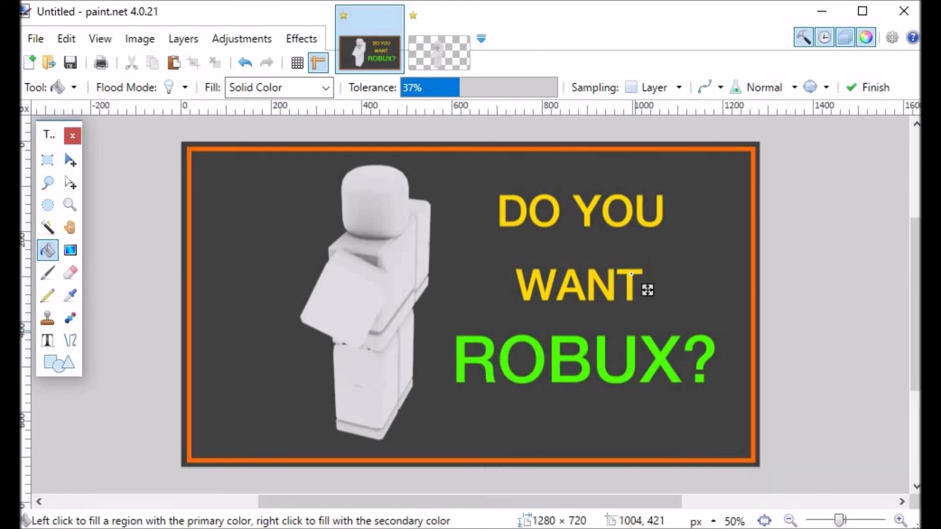